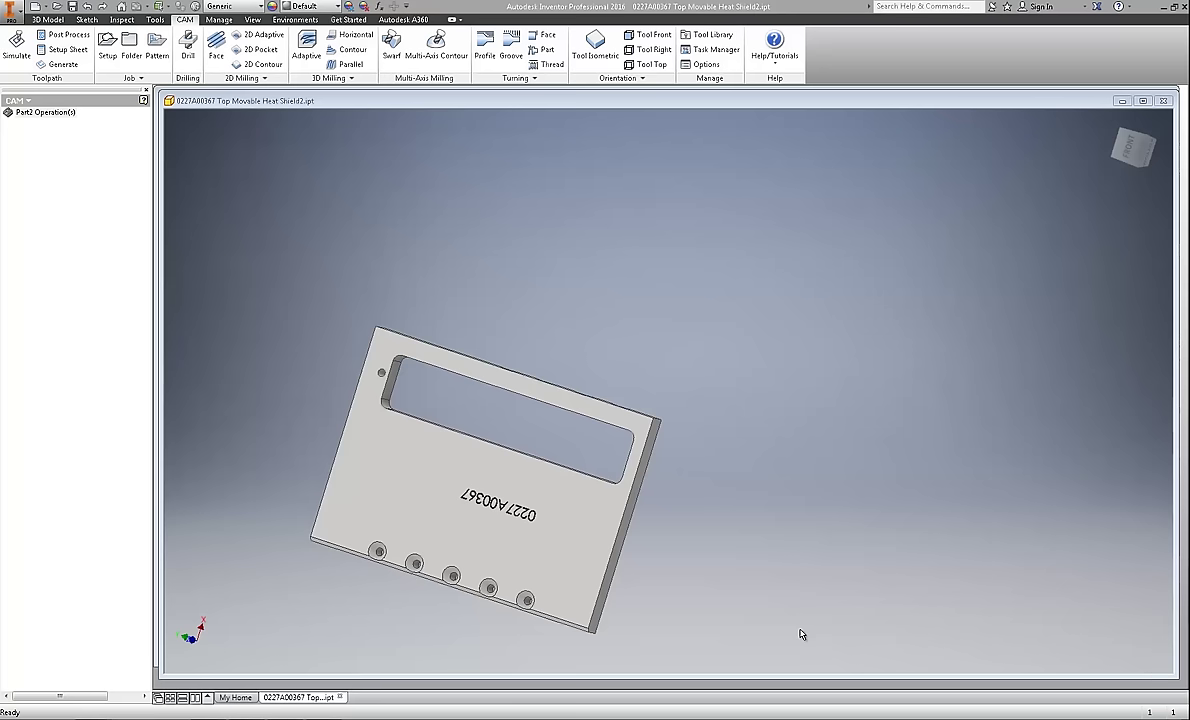
# Orbit and zoom onto one rounded notch along the slot edge for a steep close-up view.
pyautogui.keyDown('shift'); pyautogui.moveTo(680, 609); pyautogui.dragTo(348, 430, button='middle'); pyautogui.keyUp('shift')
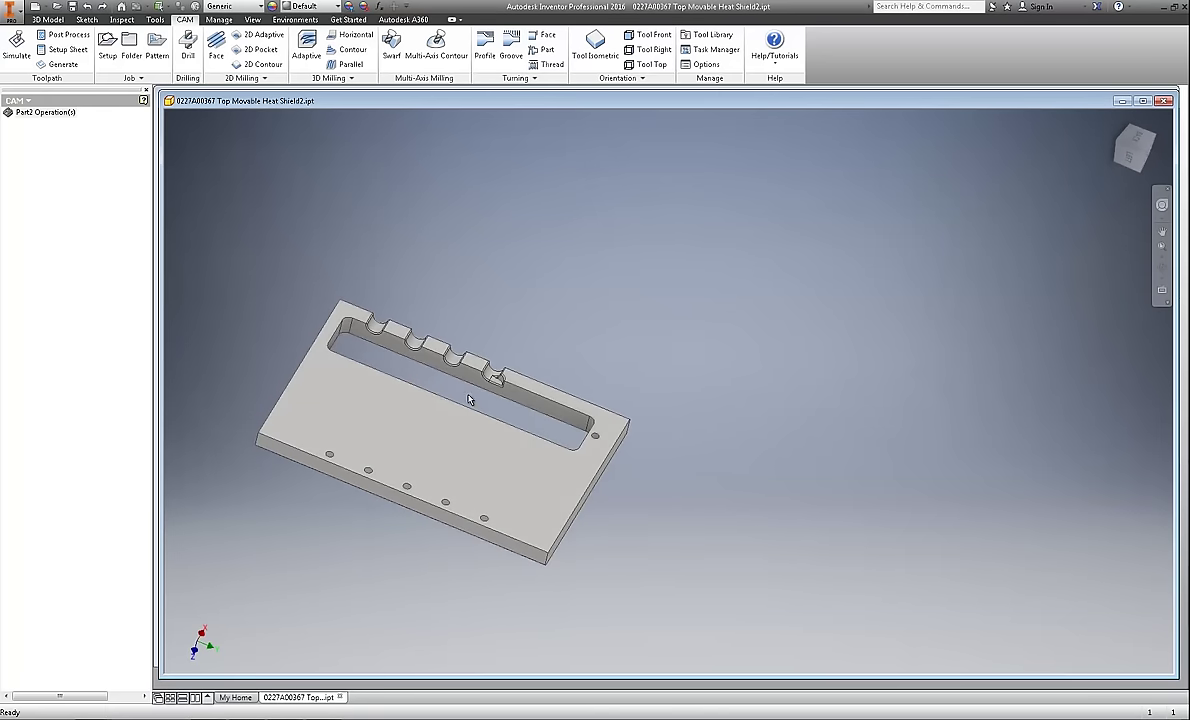
pyautogui.scroll(5, 503, 381)
pyautogui.scroll(4, 503, 381)
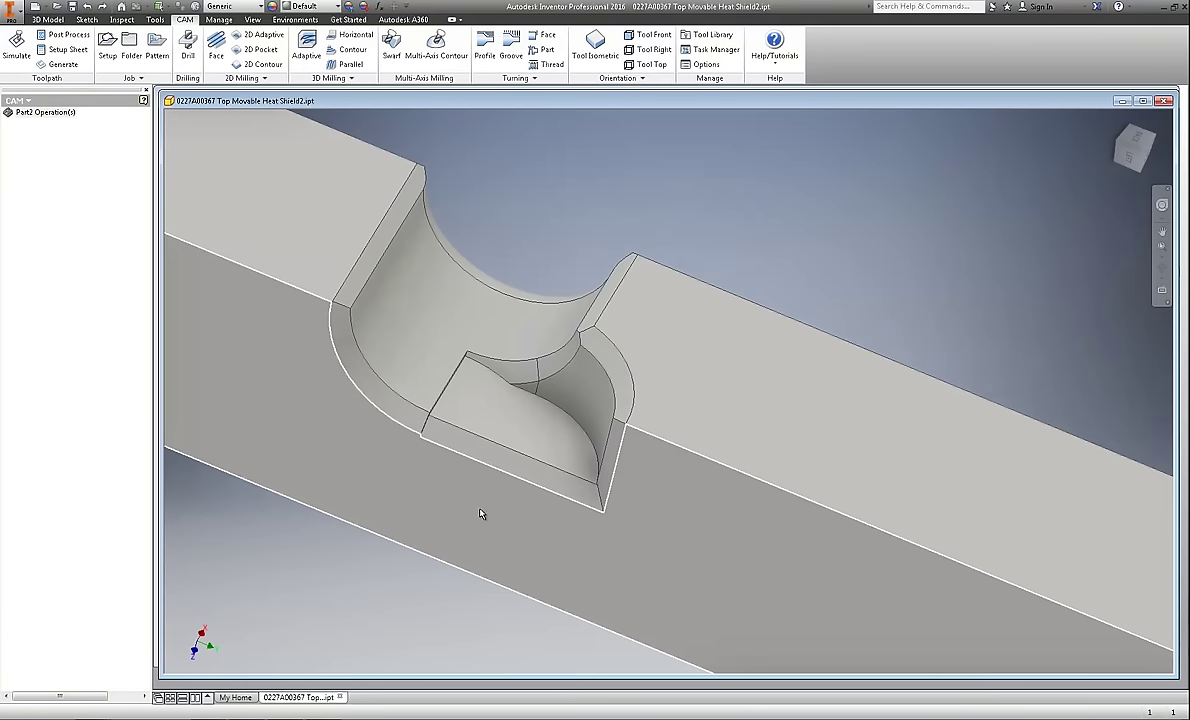
pyautogui.keyDown('shift'); pyautogui.moveTo(476, 580); pyautogui.dragTo(474, 577, button='middle'); pyautogui.keyUp('shift')
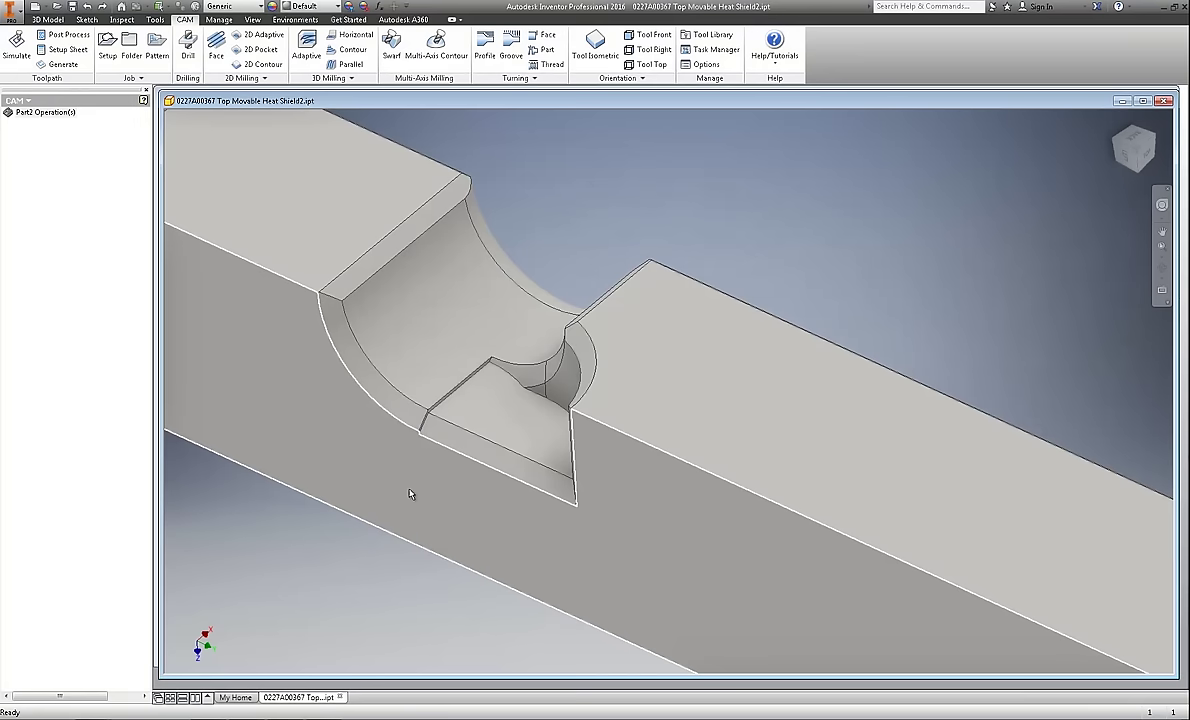
# Use Direct Edit Move to snap the notch floor face flush to its edge.
pyautogui.click(506, 428)
pyautogui.click(506, 428)
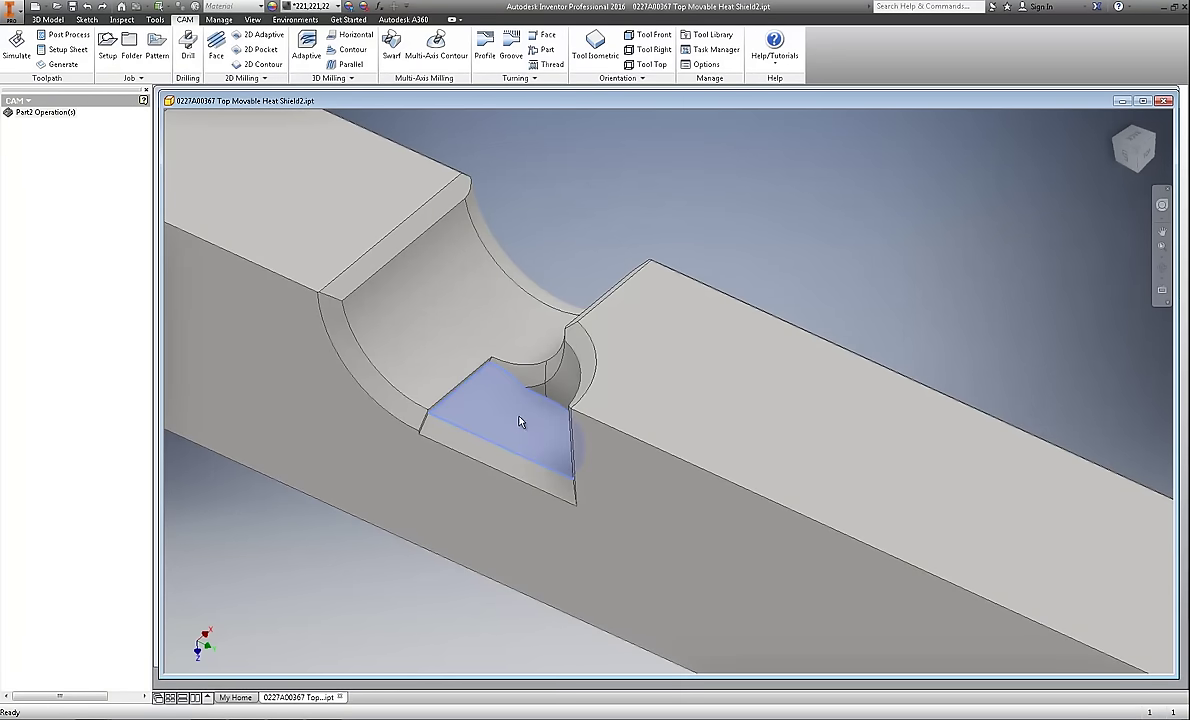
pyautogui.click(520, 420)
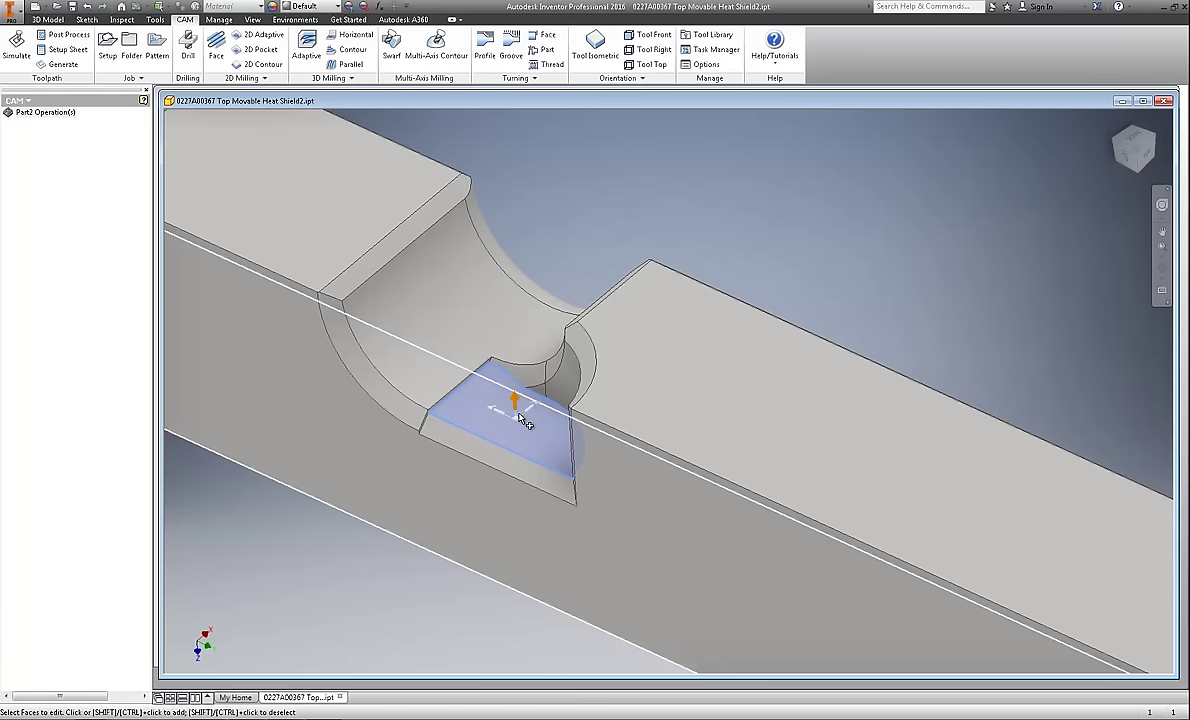
pyautogui.click(613, 527)
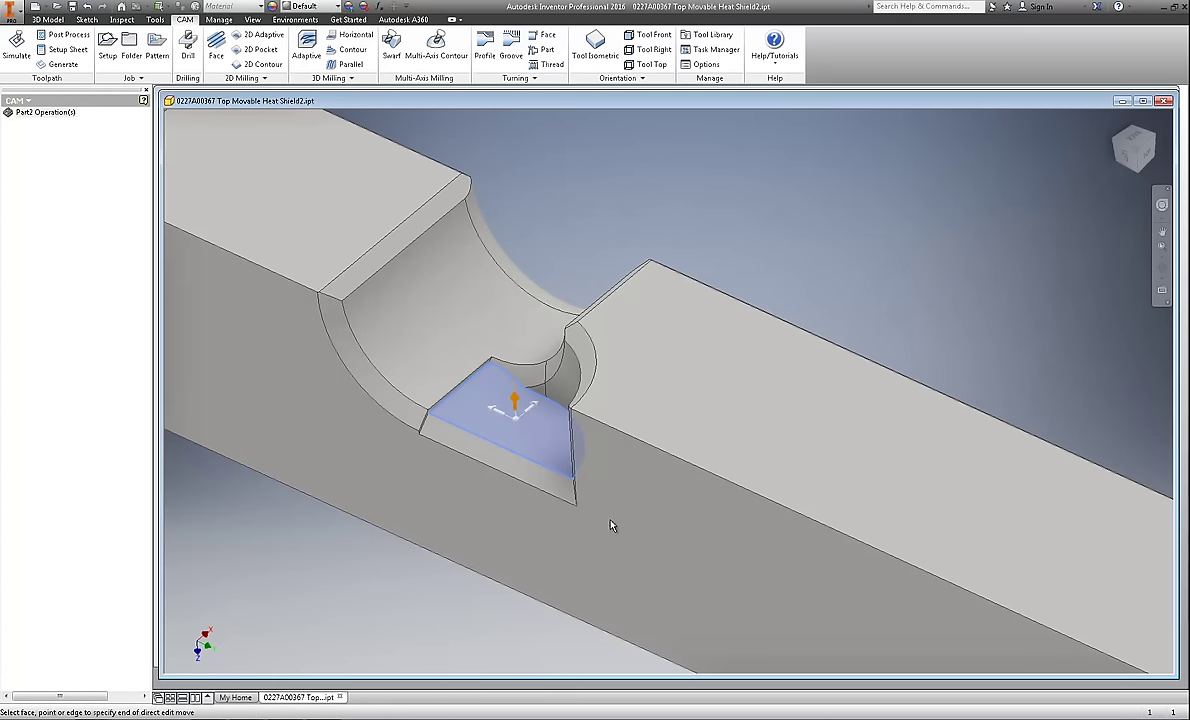
pyautogui.click(459, 394)
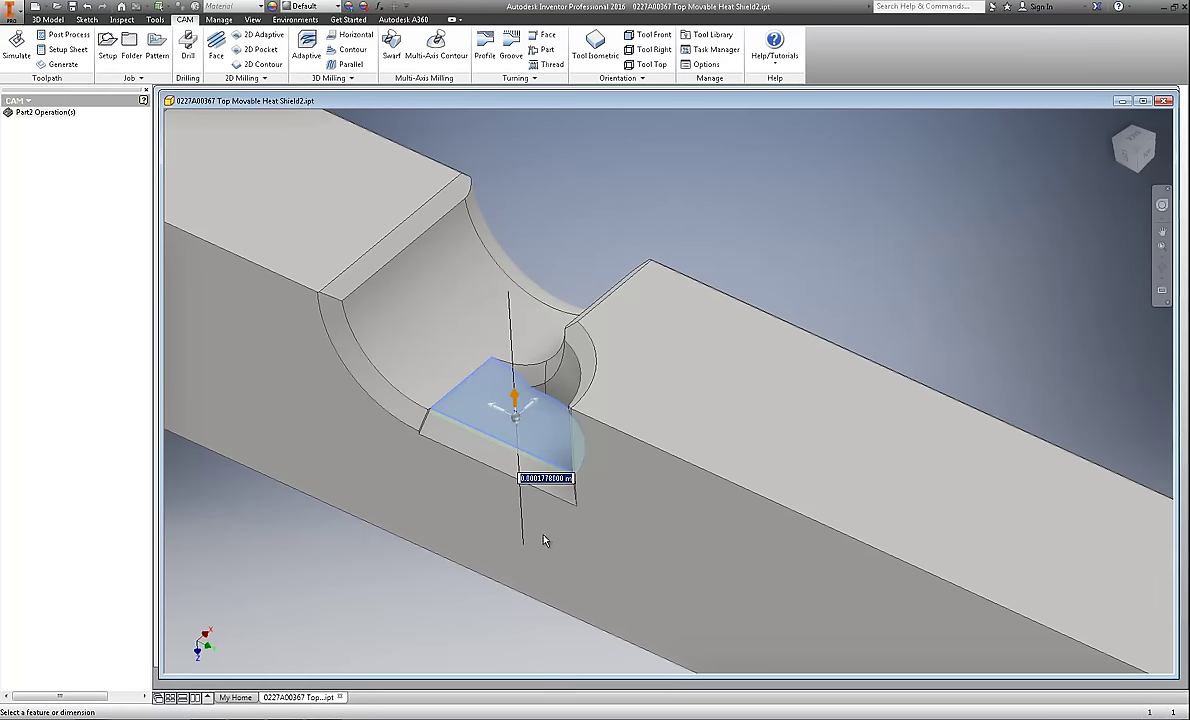
pyautogui.press('Return')
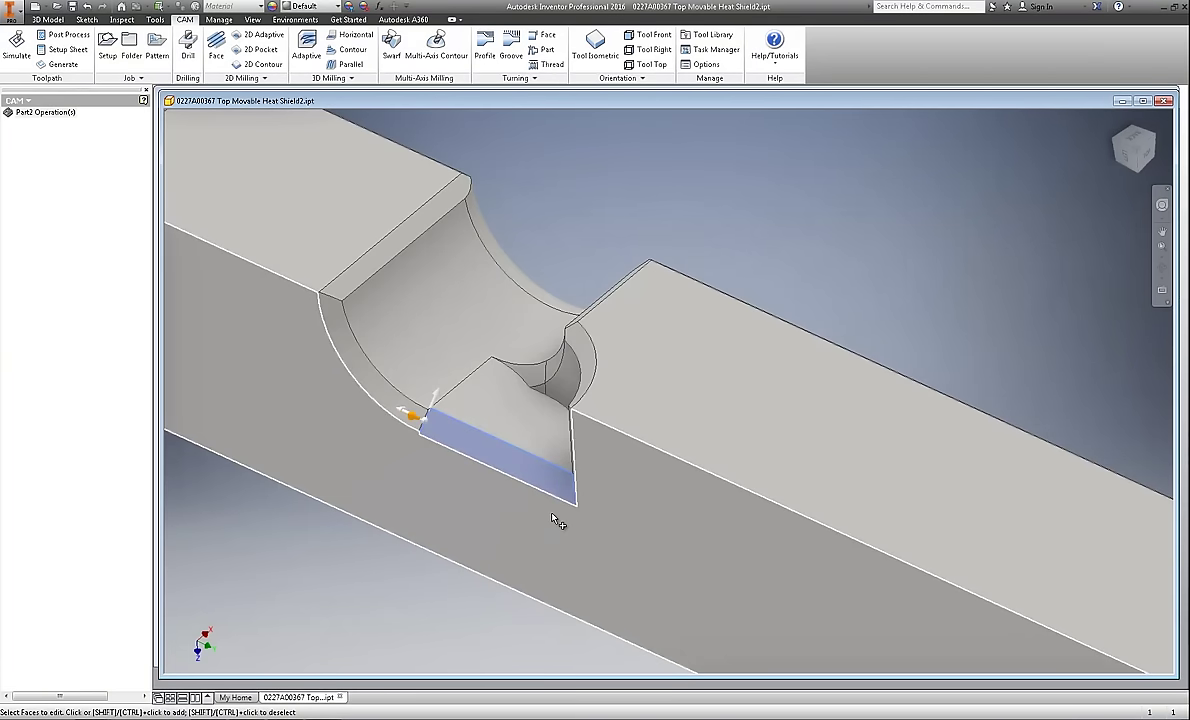
# Snap the notch front face flush to its edge, then view the whole plate from the front.
pyautogui.click(458, 456)
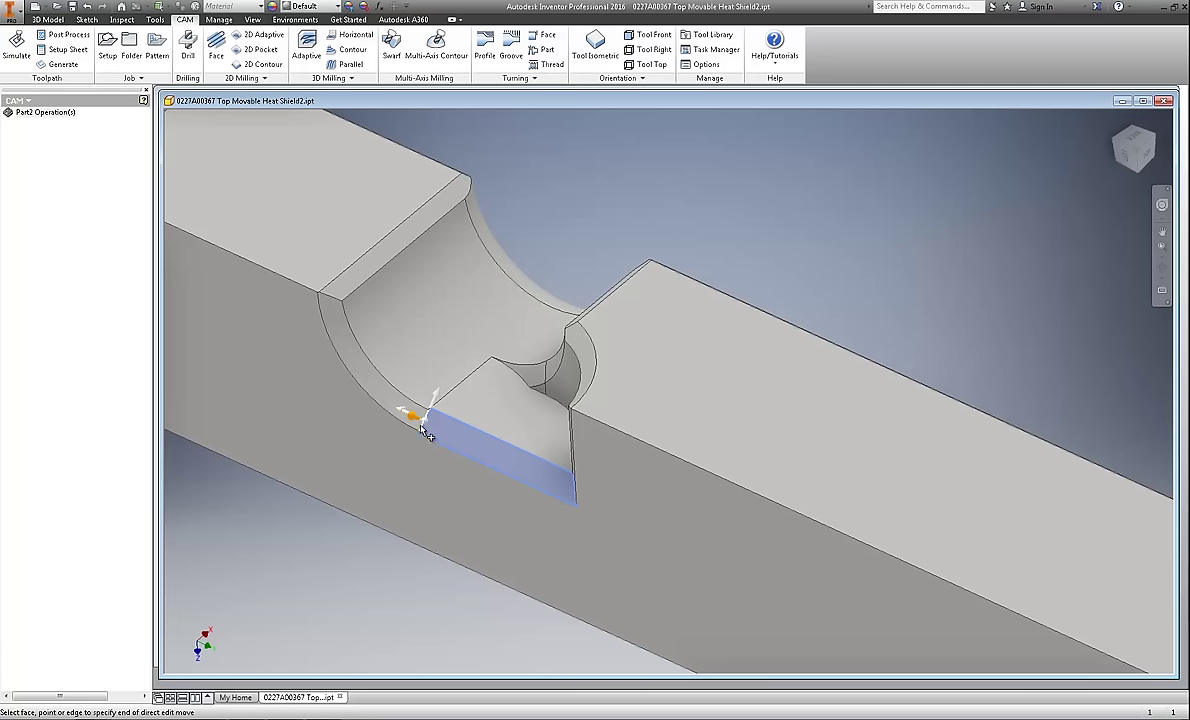
pyautogui.click(423, 429)
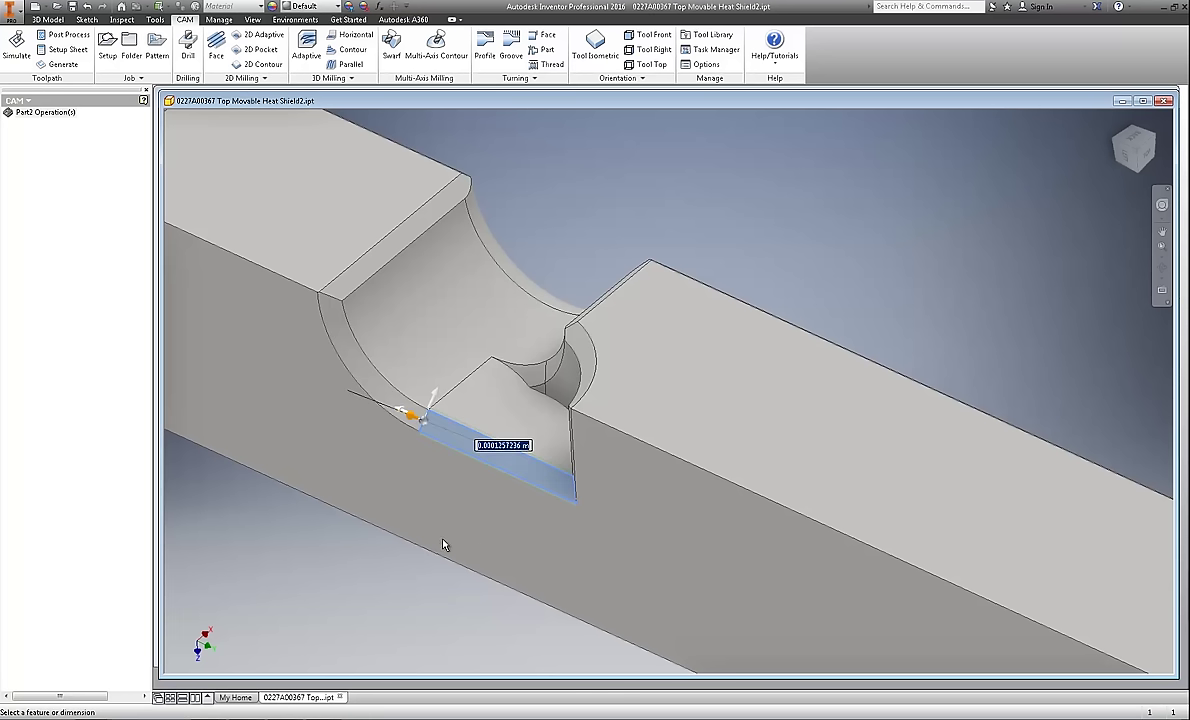
pyautogui.press('Escape')
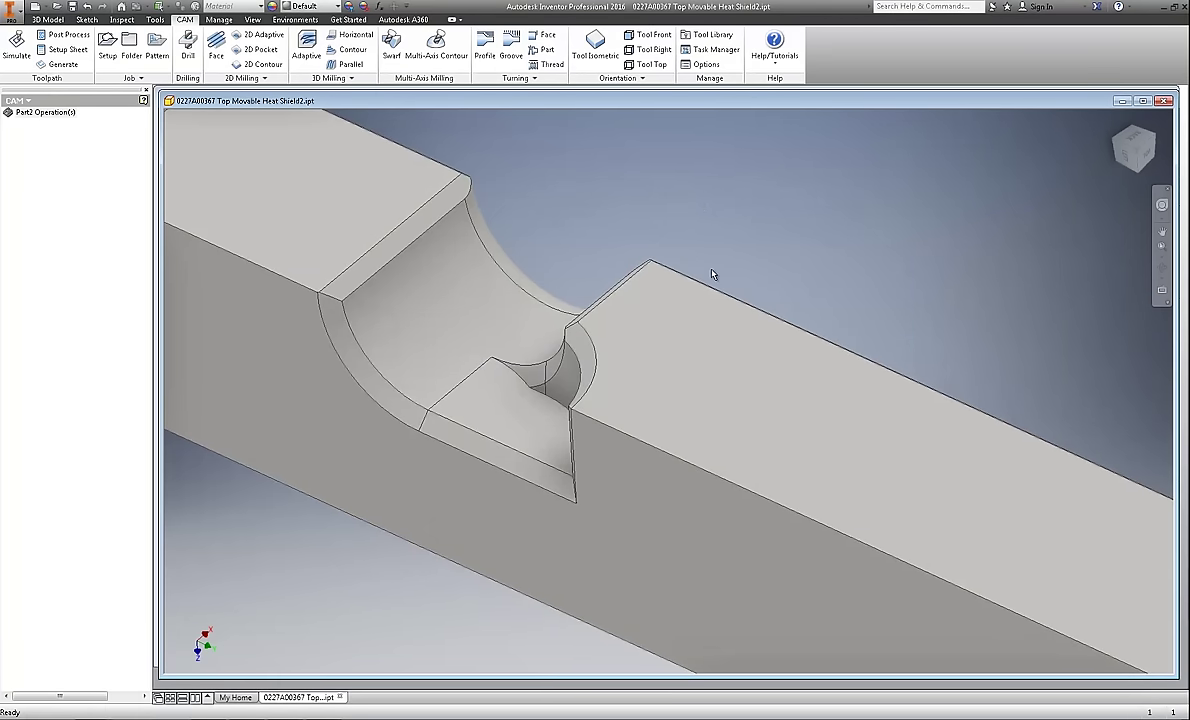
pyautogui.scroll(5, 713, 272)
pyautogui.scroll(5, 713, 272)
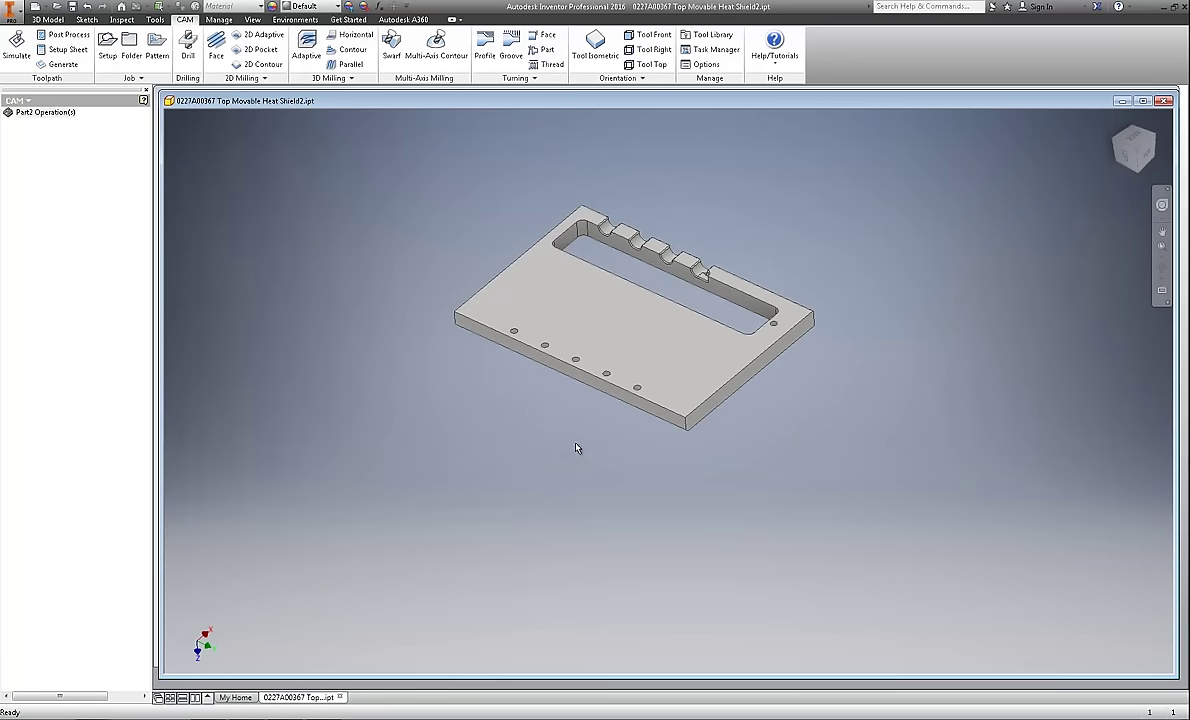
pyautogui.keyDown('shift'); pyautogui.moveTo(568, 425); pyautogui.dragTo(544, 486, button='middle'); pyautogui.keyUp('shift')
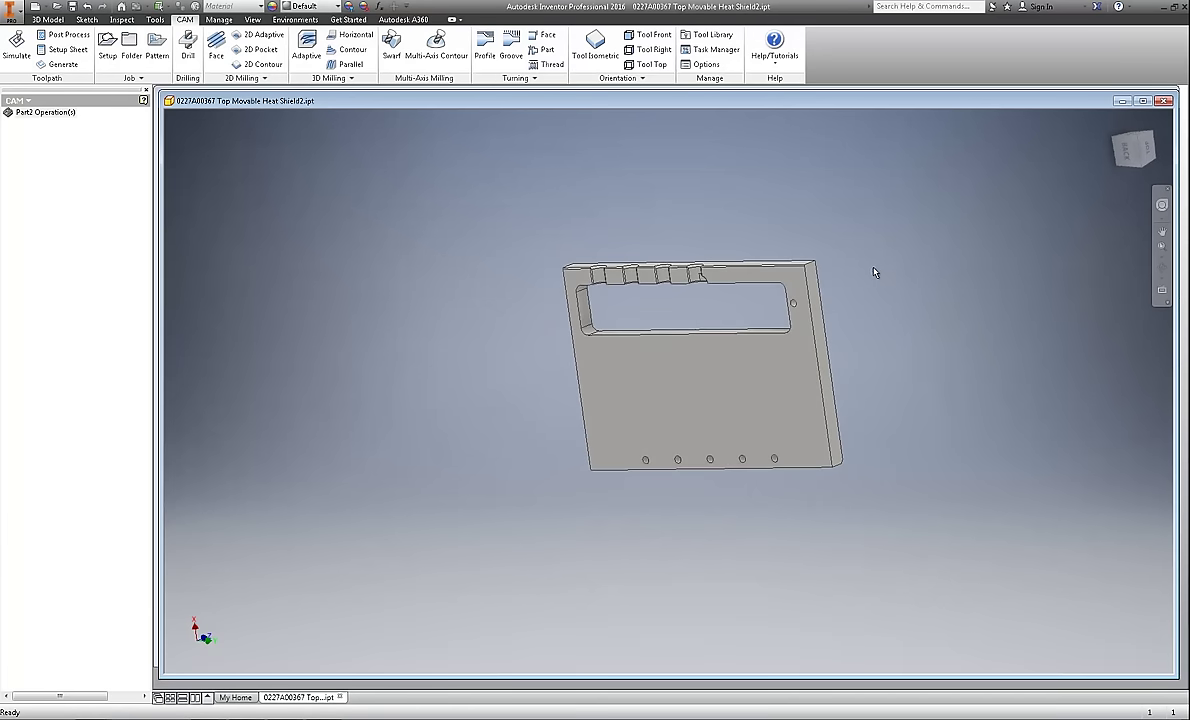
pyautogui.scroll(-3, 874, 271)
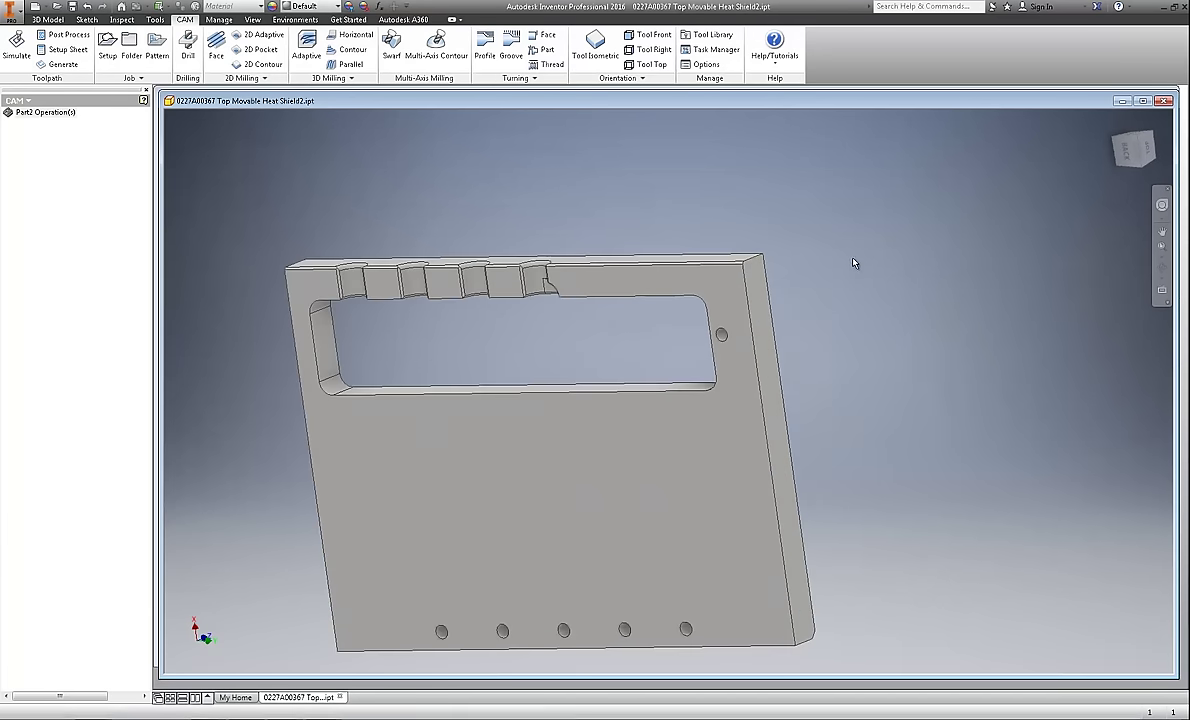
# Start a milling setup with program number 1234 and comment 'side cut'.
pyautogui.click(108, 55)
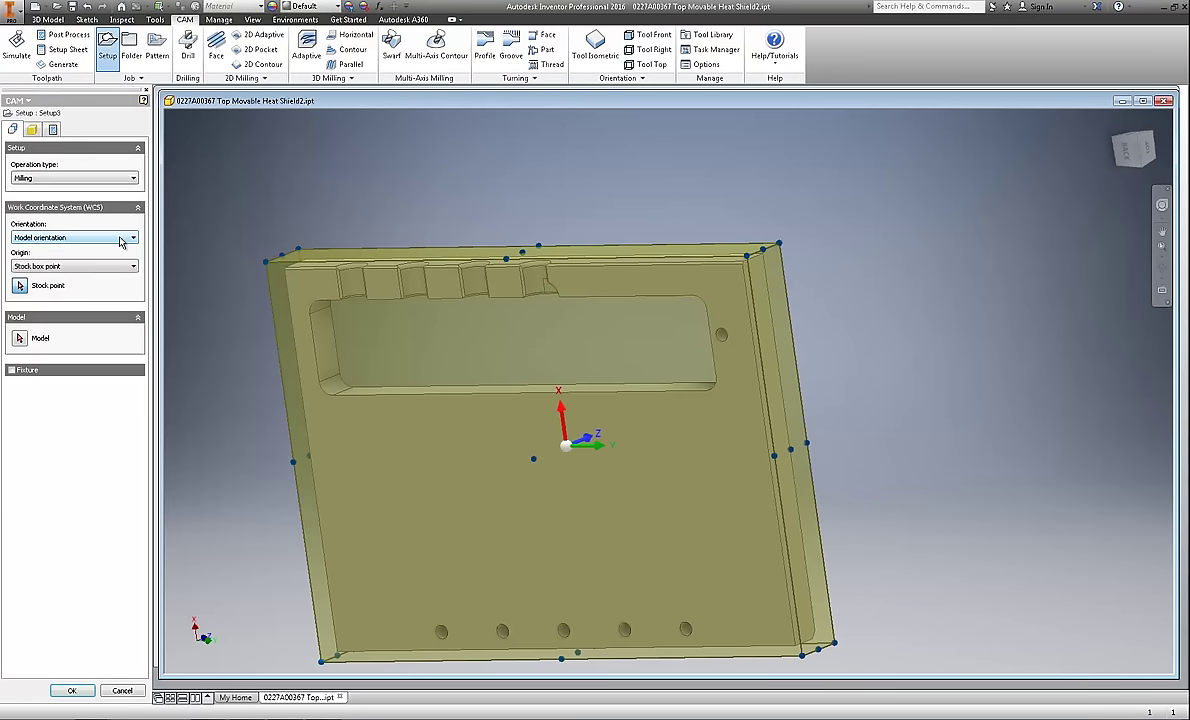
pyautogui.click(55, 126)
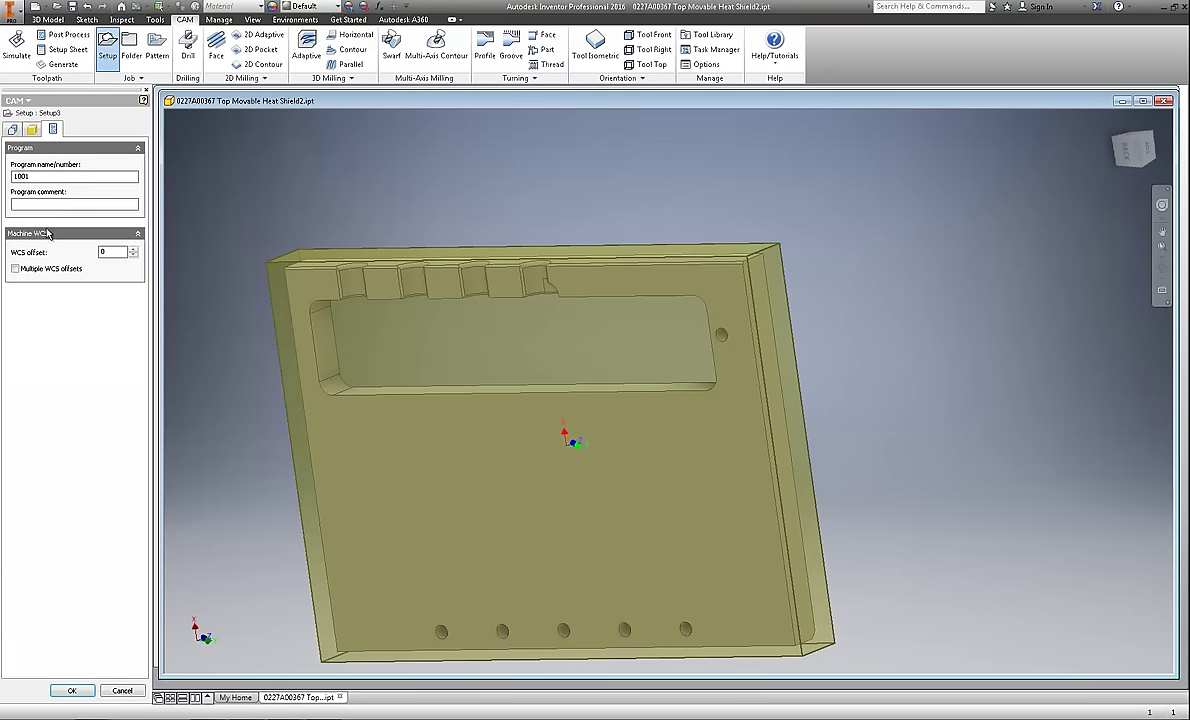
pyautogui.doubleClick(44, 175)
pyautogui.write('1')
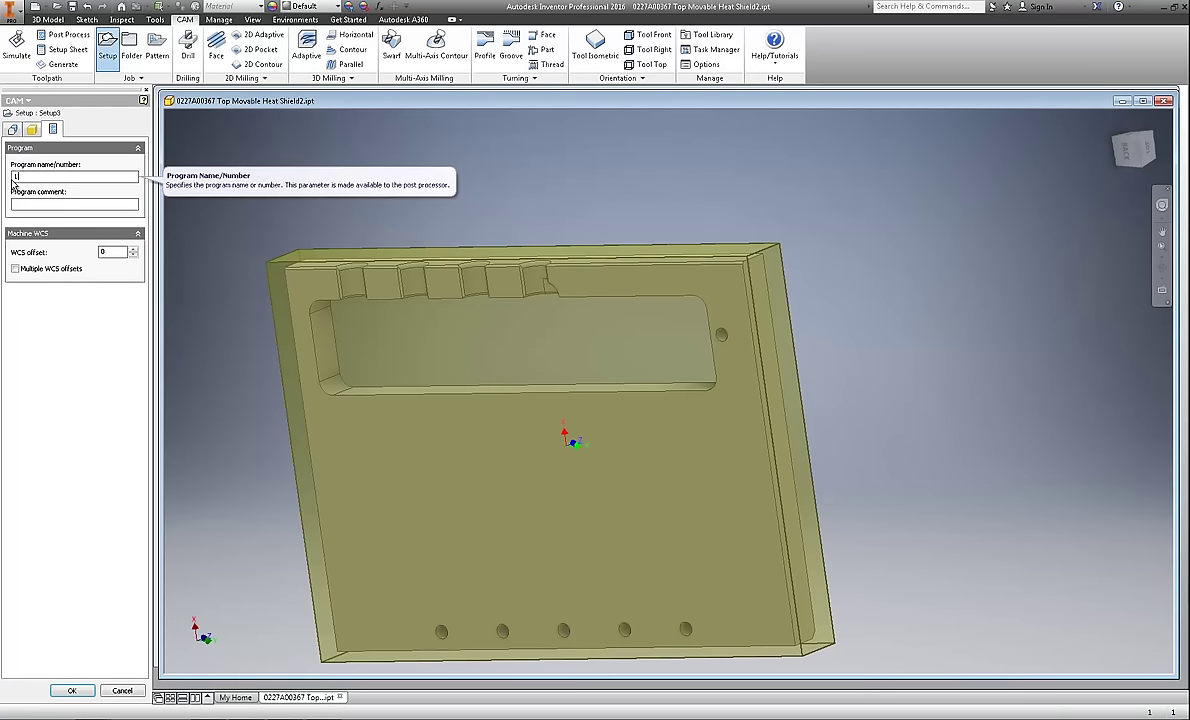
pyautogui.write('234')
pyautogui.click(27, 205)
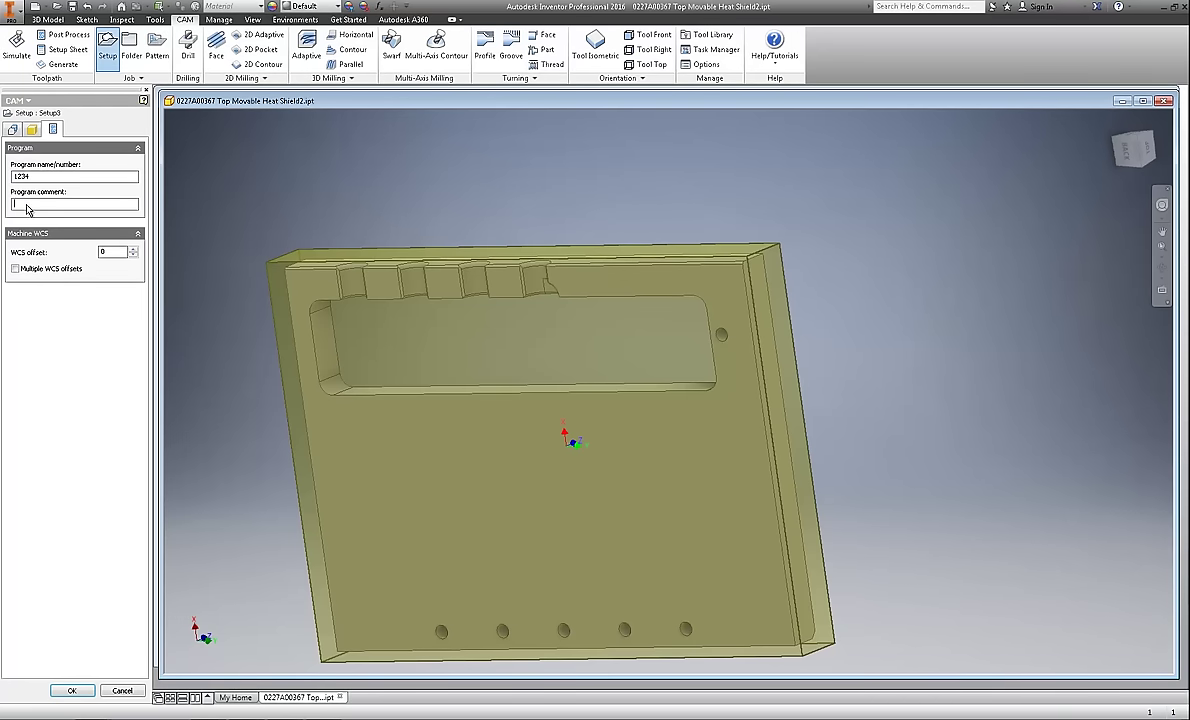
pyautogui.write('side')
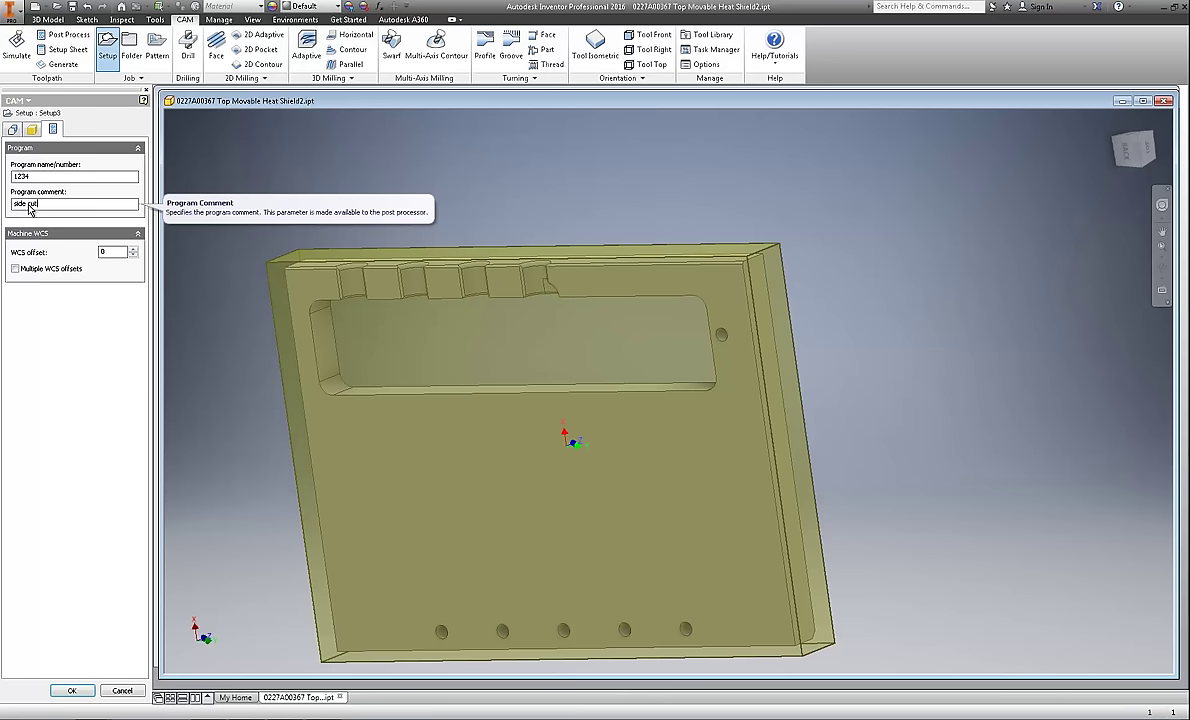
pyautogui.write(' cut')
# Make the setup stock a relative size box with no additional stock.
pyautogui.click(32, 130)
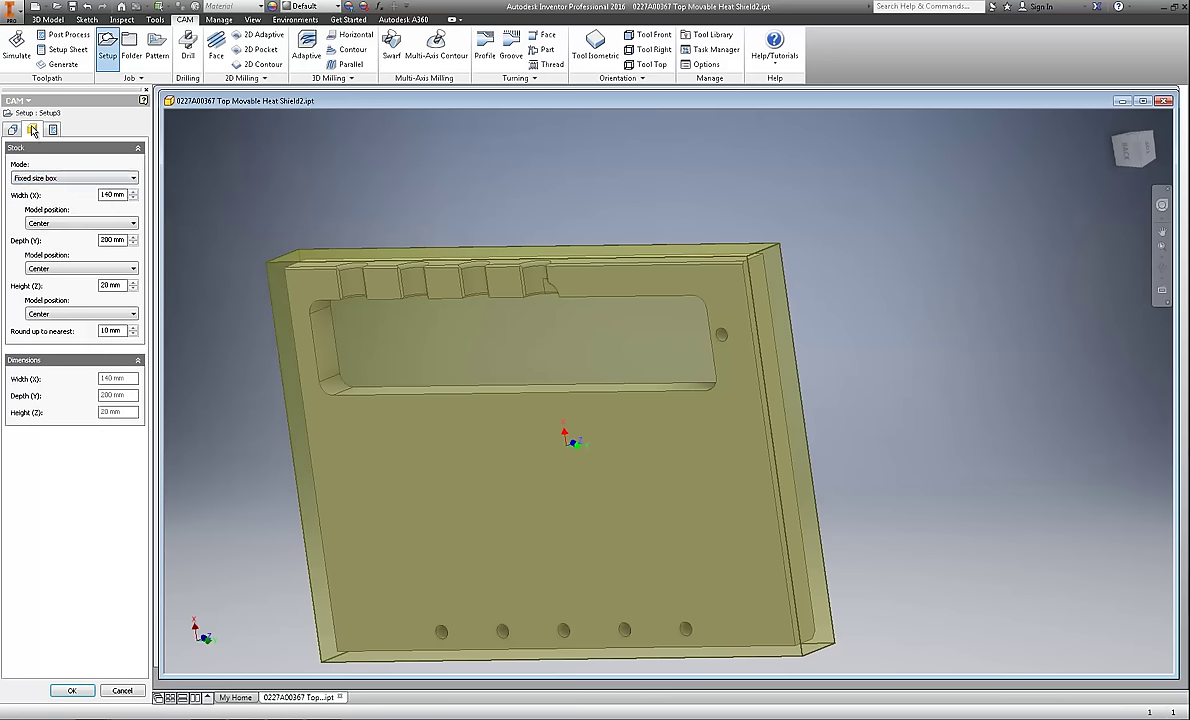
pyautogui.click(134, 179)
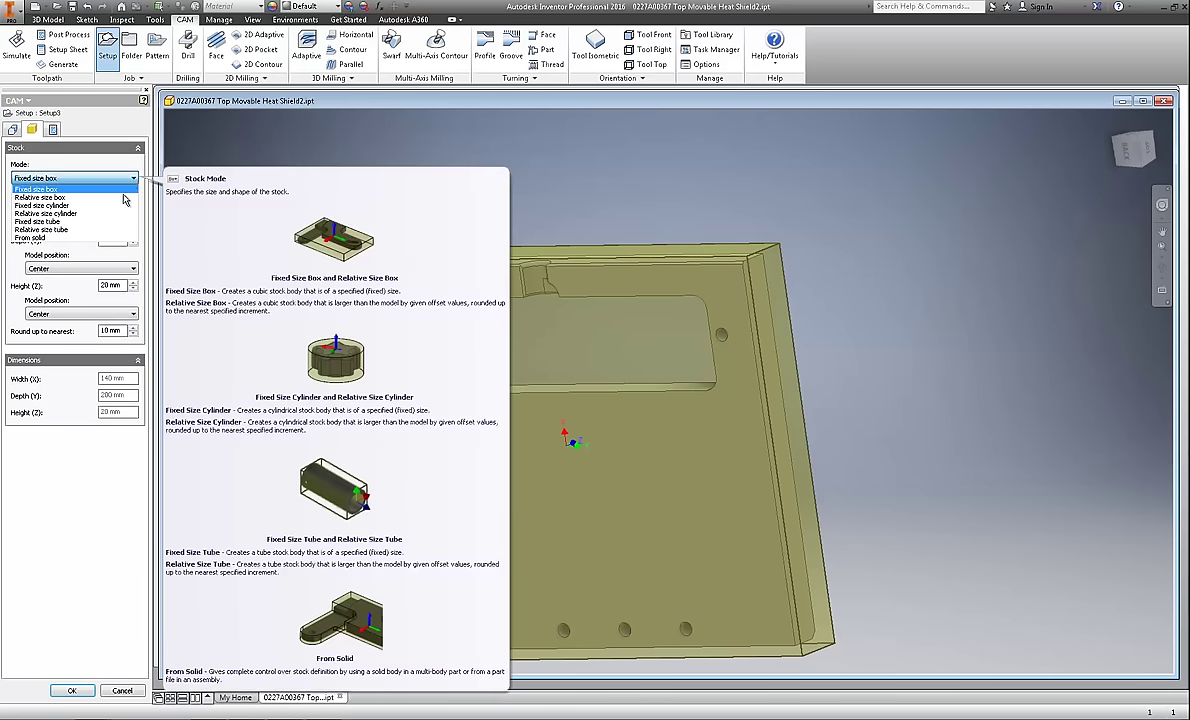
pyautogui.click(133, 197)
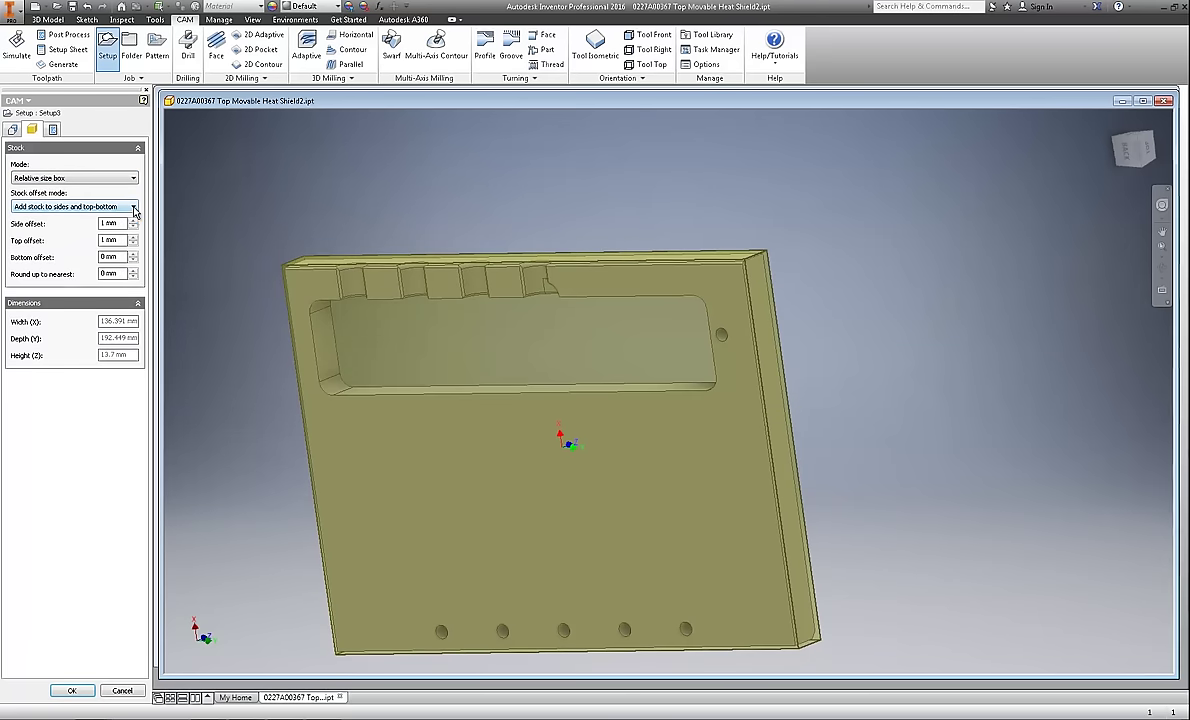
pyautogui.click(130, 210)
pyautogui.click(130, 218)
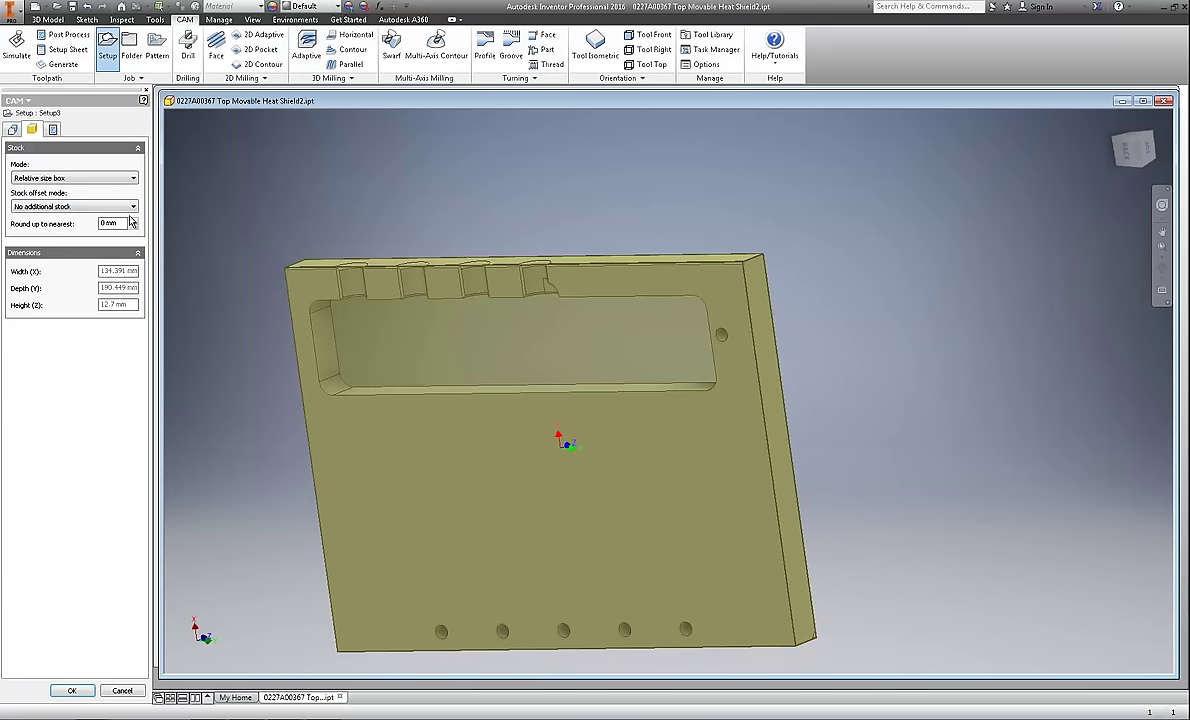
pyautogui.click(13, 130)
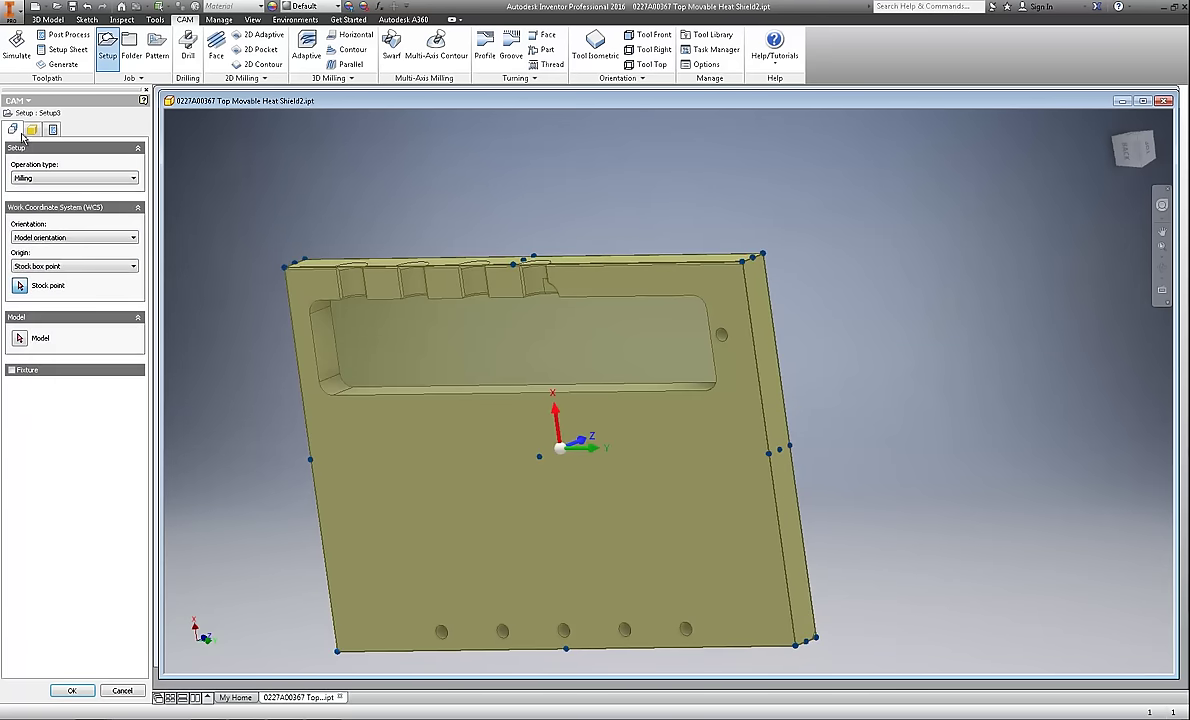
# Orient the work coordinates by Z and X axes from the plate face, flipping both axes.
pyautogui.click(130, 237)
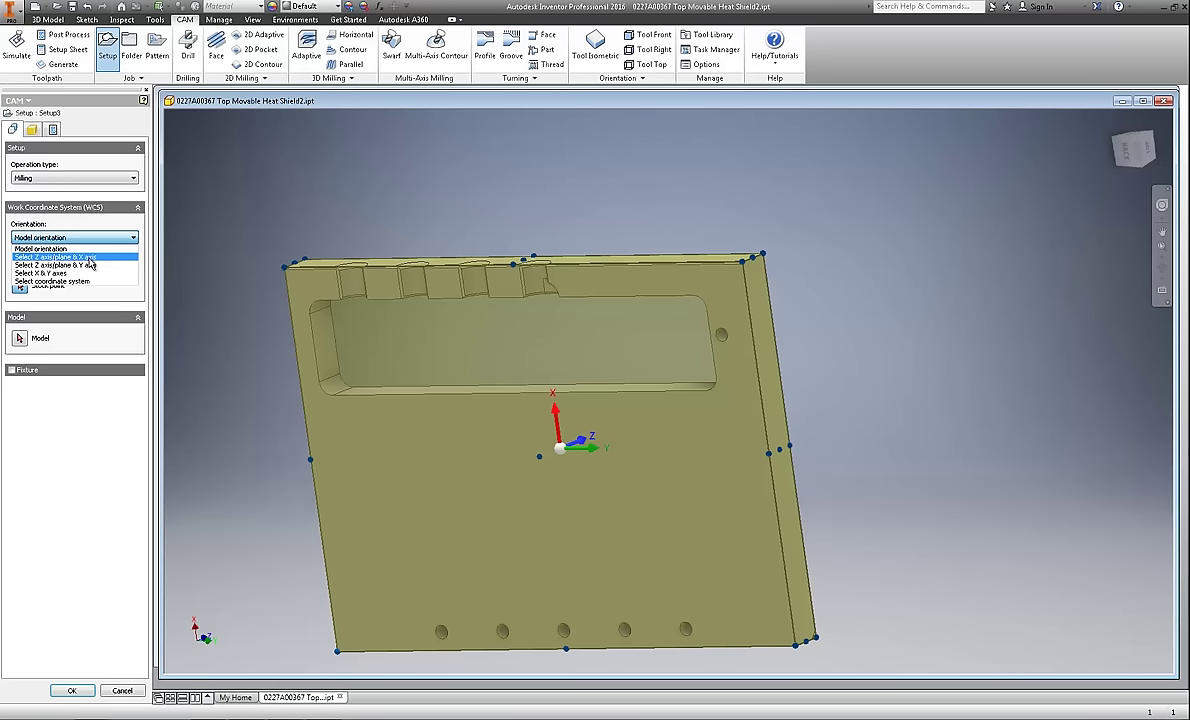
pyautogui.click(89, 257)
pyautogui.moveTo(925, 323); pyautogui.dragTo(890, 327, button='middle')
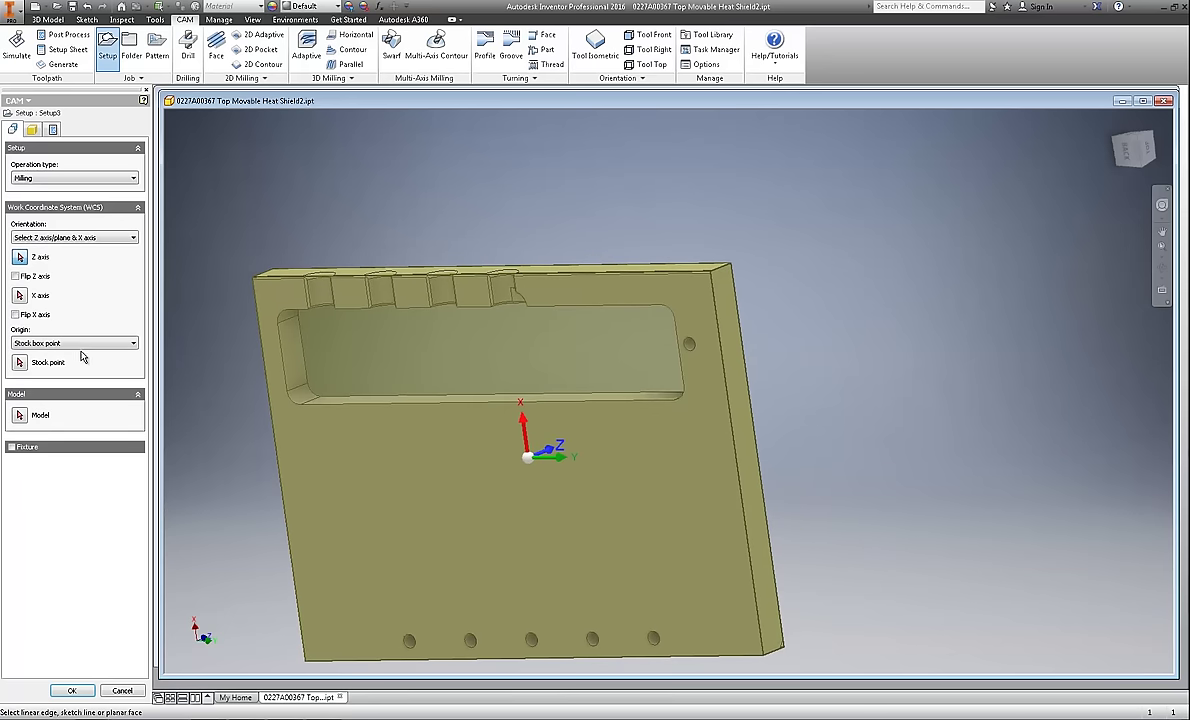
pyautogui.click(742, 333)
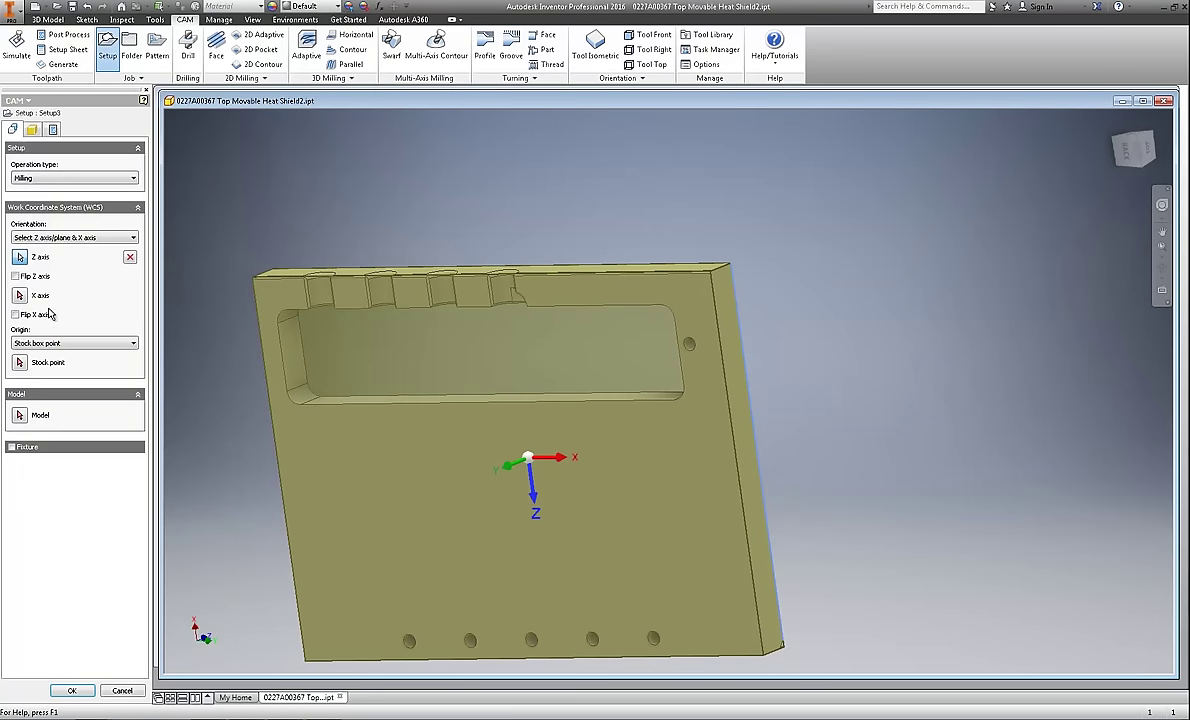
pyautogui.click(15, 277)
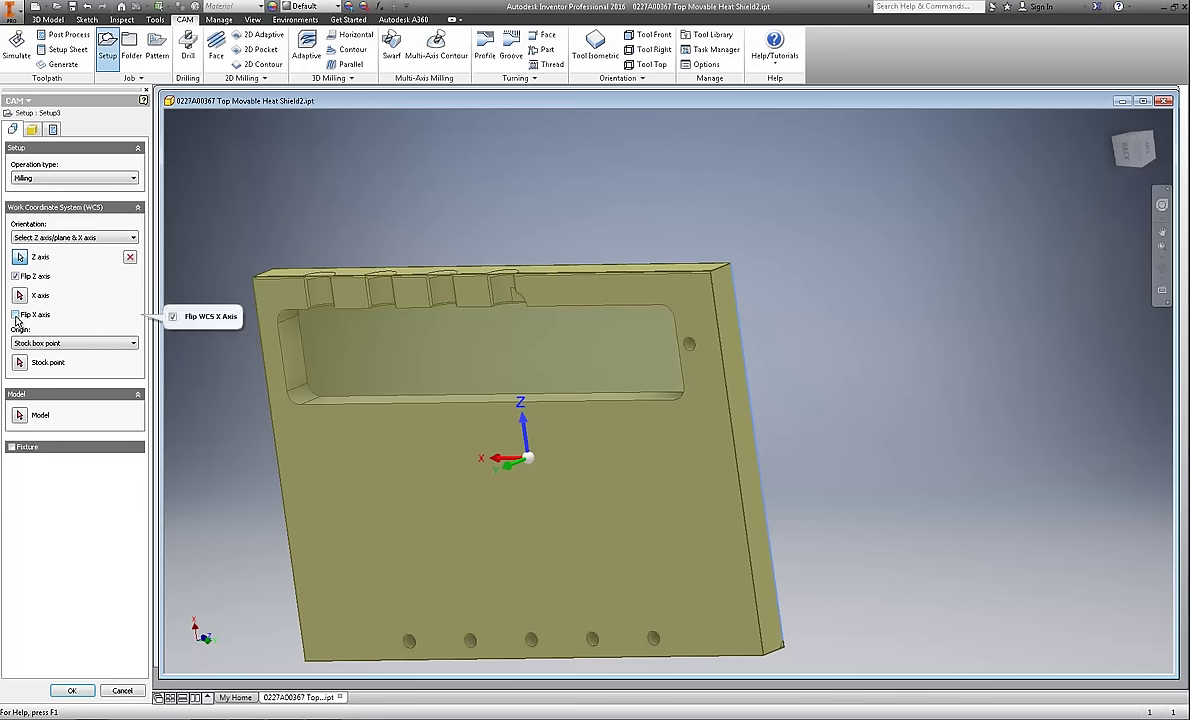
pyautogui.click(15, 315)
# Place the setup origin at the stock's top-right corner and finish the setup.
pyautogui.click(20, 362)
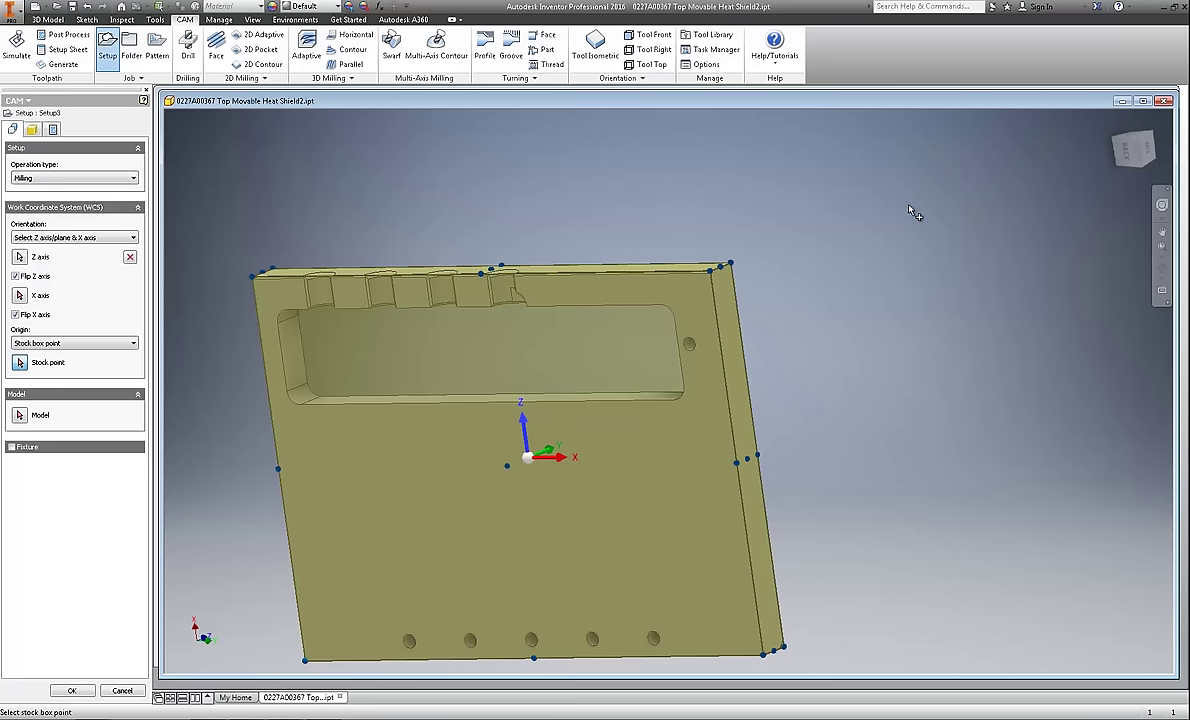
pyautogui.click(730, 264)
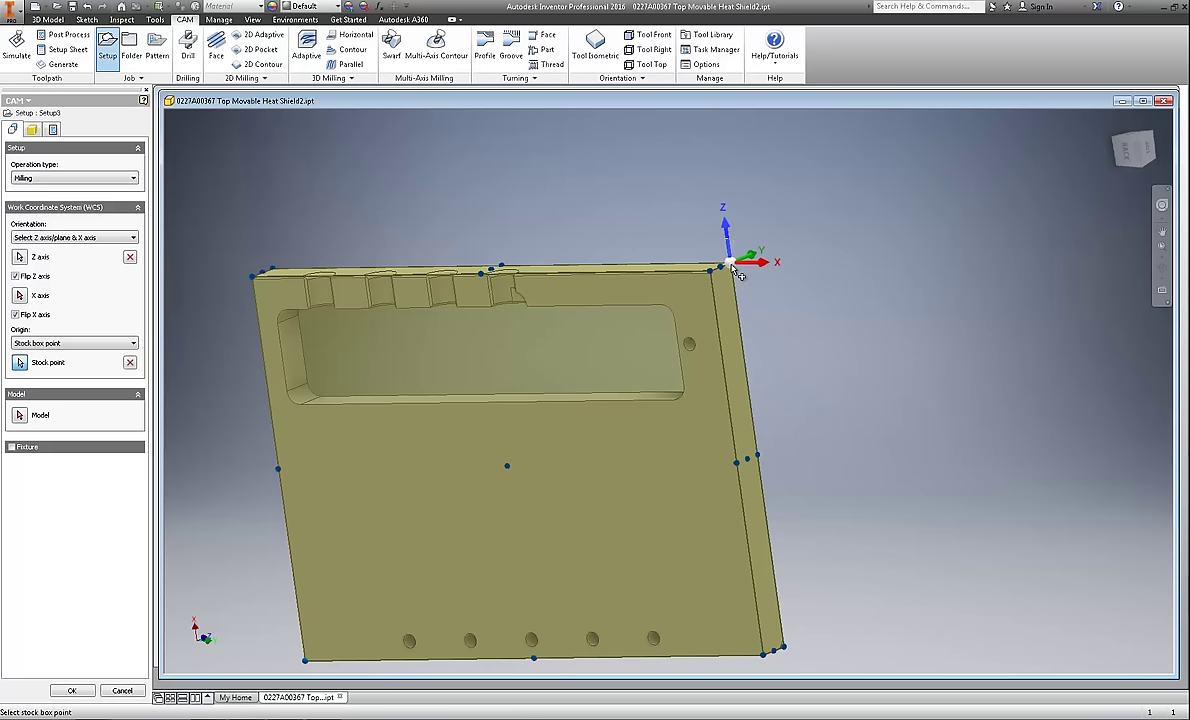
pyautogui.scroll(-2, 839, 335)
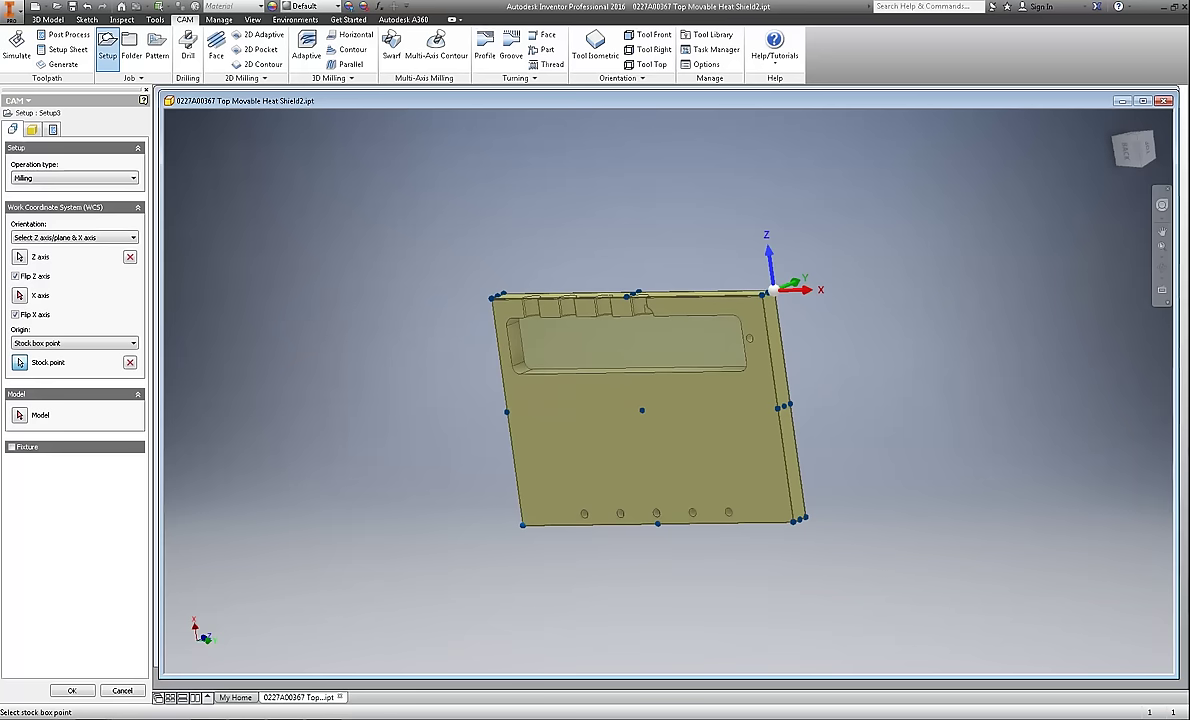
pyautogui.click(71, 691)
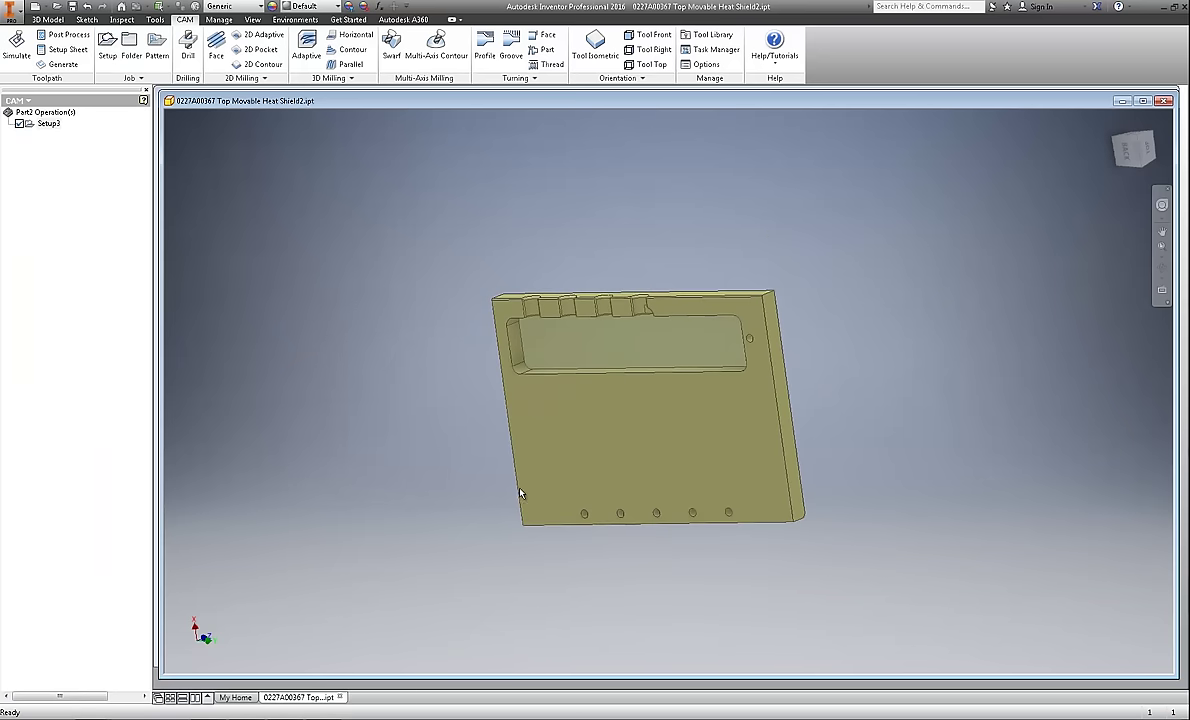
# In Document Settings, switch the part's length units from meter to inch and apply.
pyautogui.moveTo(686, 456); pyautogui.dragTo(628, 463, button='middle')
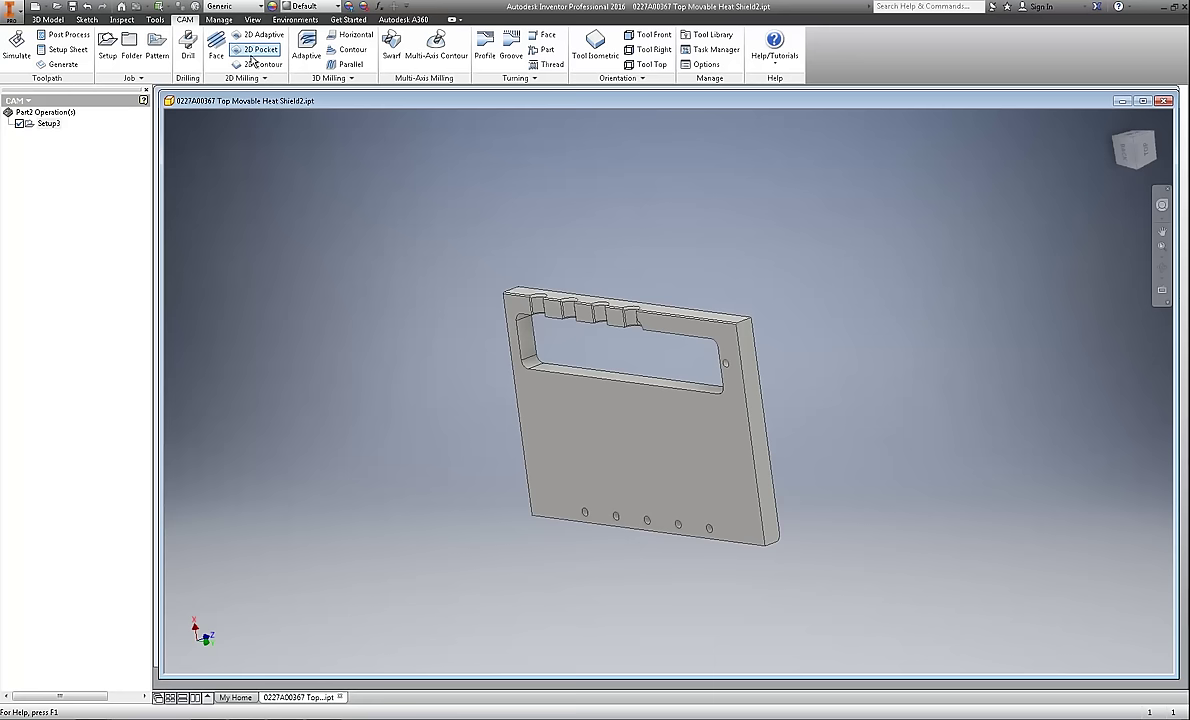
pyautogui.click(155, 20)
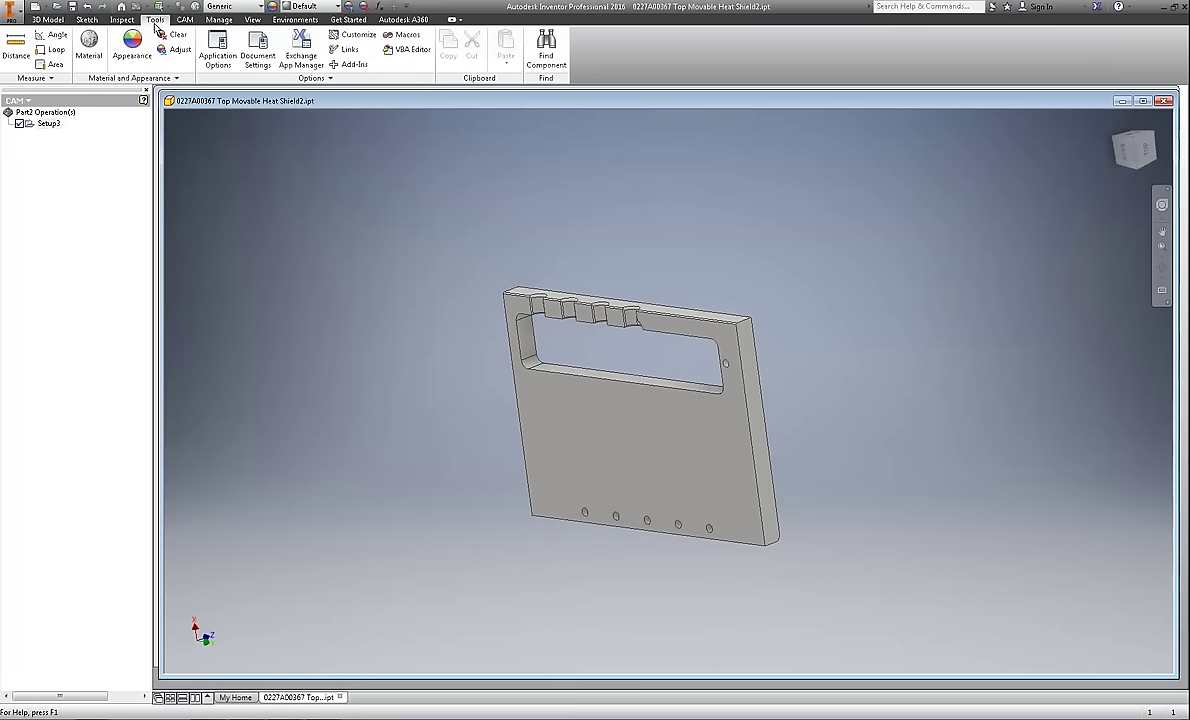
pyautogui.click(257, 56)
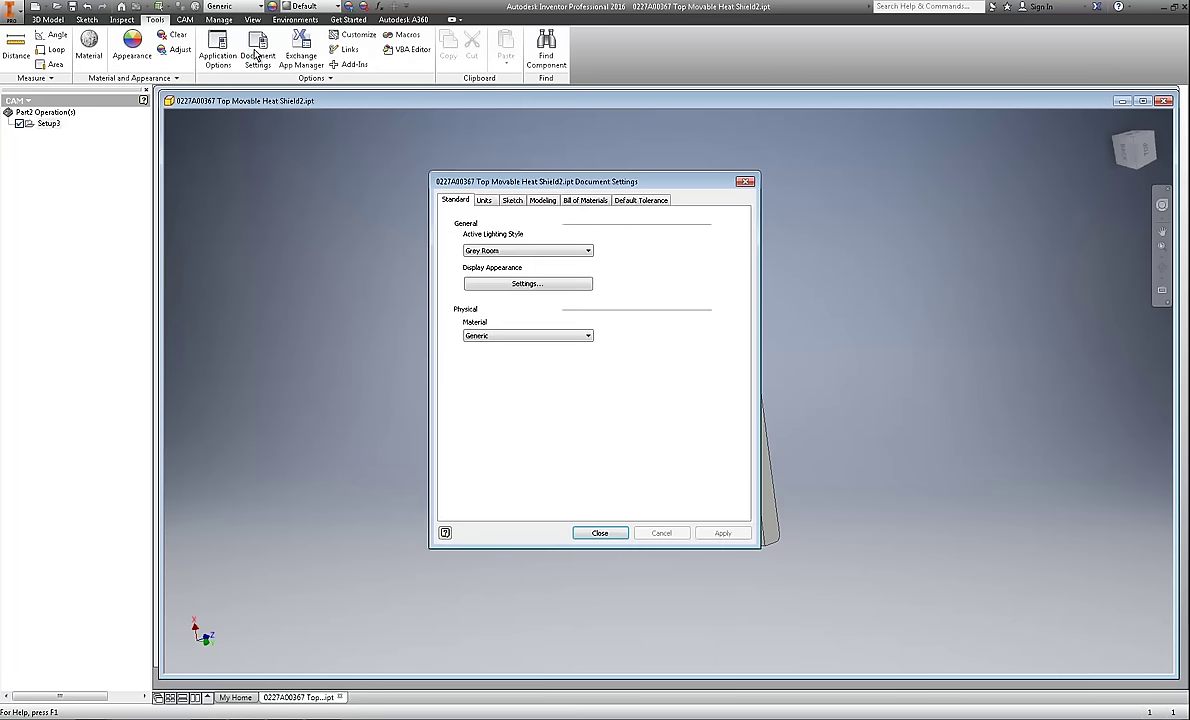
pyautogui.click(484, 201)
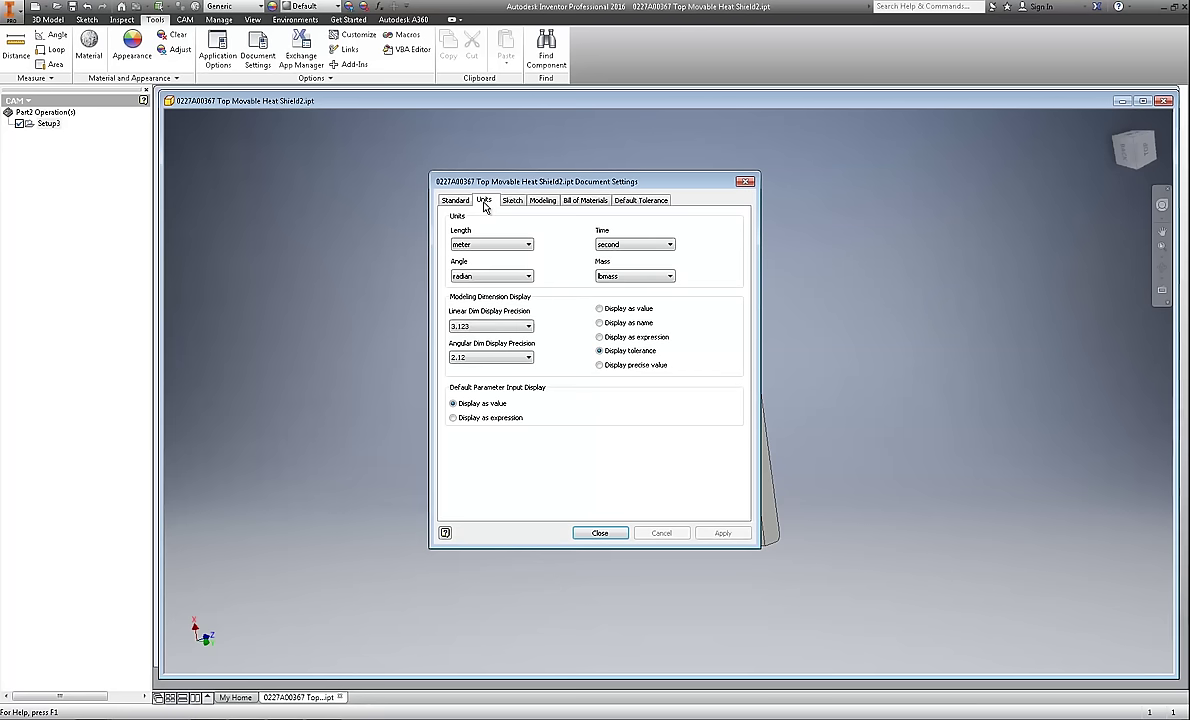
pyautogui.click(529, 249)
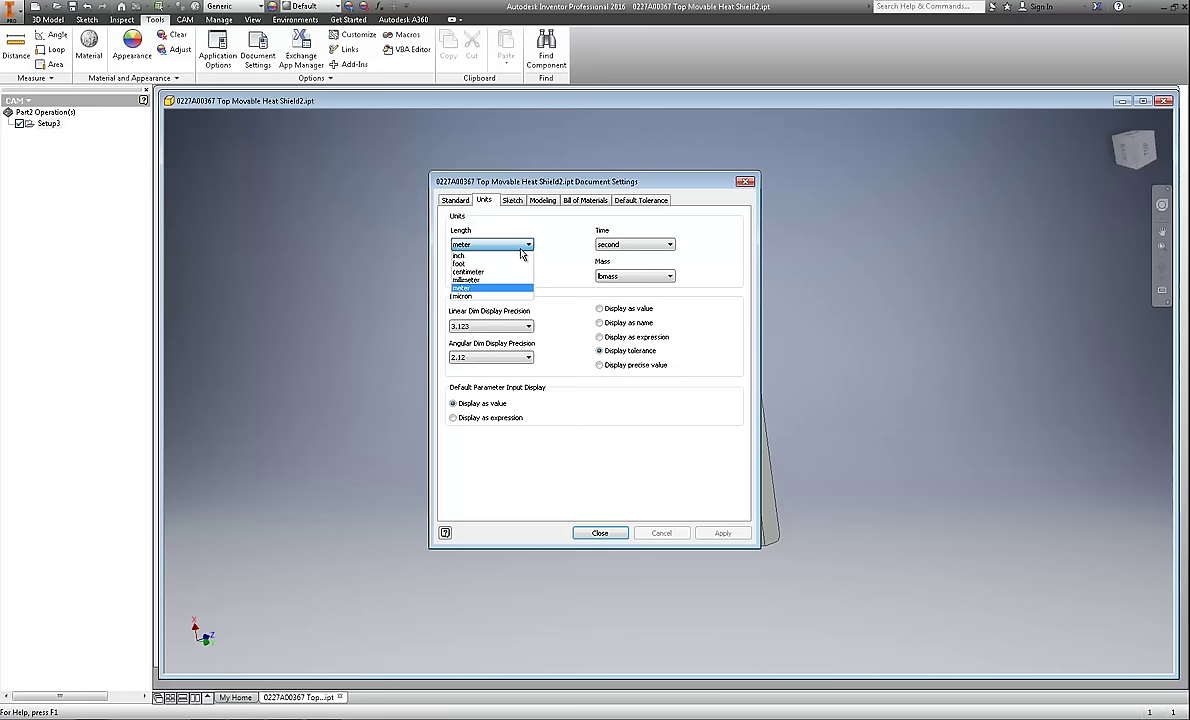
pyautogui.click(482, 242)
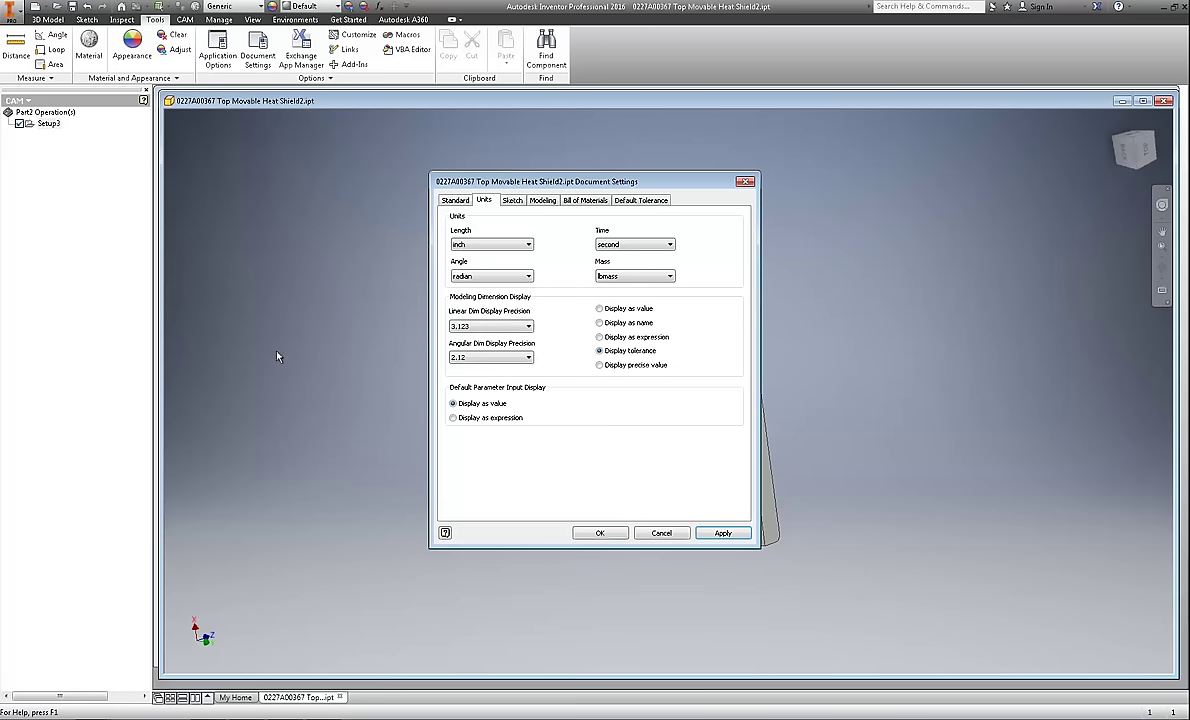
pyautogui.click(705, 533)
pyautogui.click(604, 534)
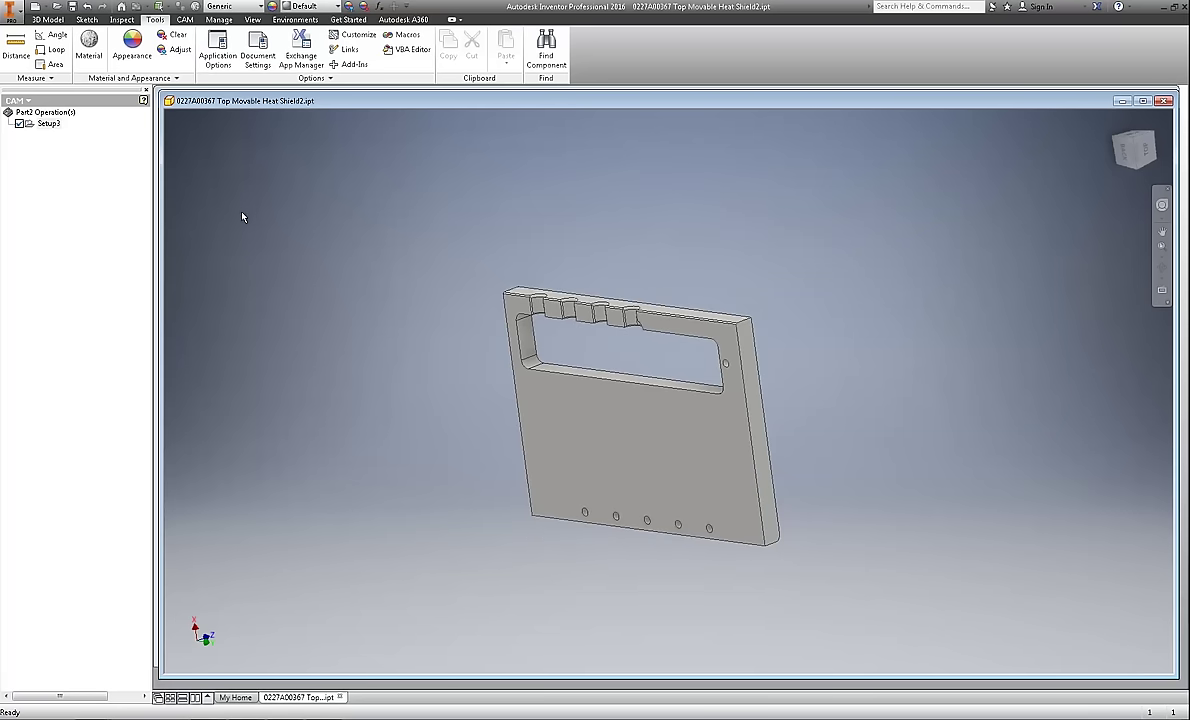
pyautogui.click(185, 20)
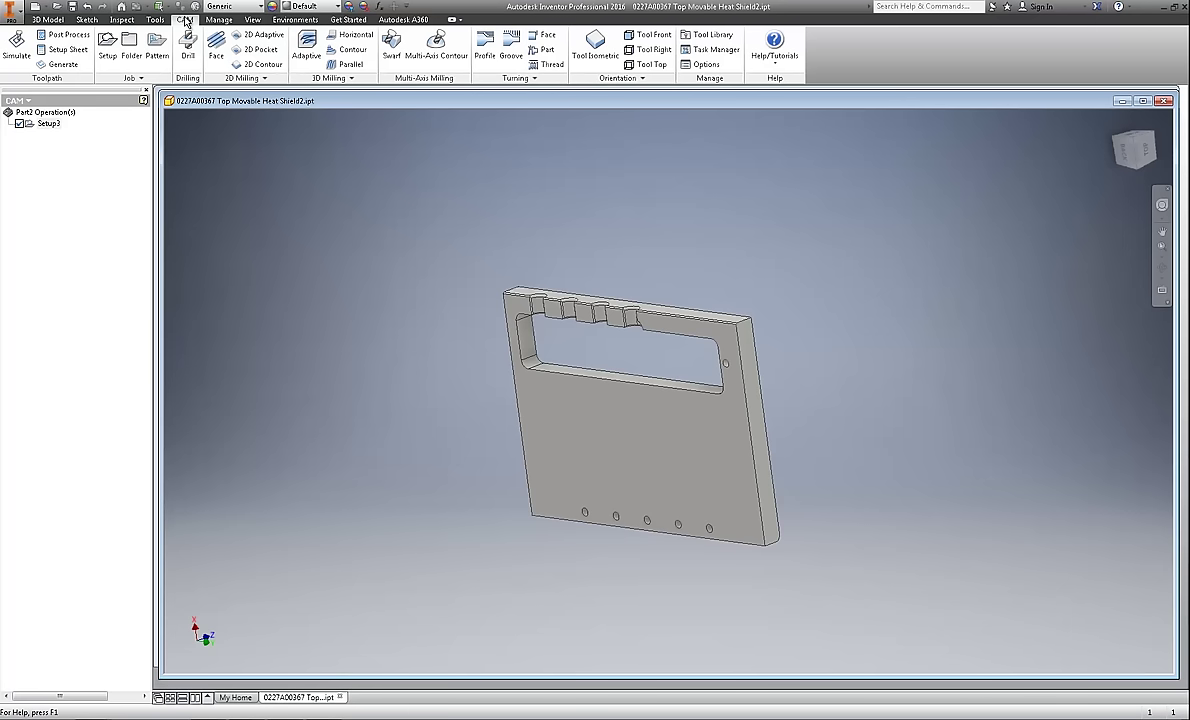
# Start a 3D Adaptive clearing operation and bring up its tool selection list.
pyautogui.click(307, 48)
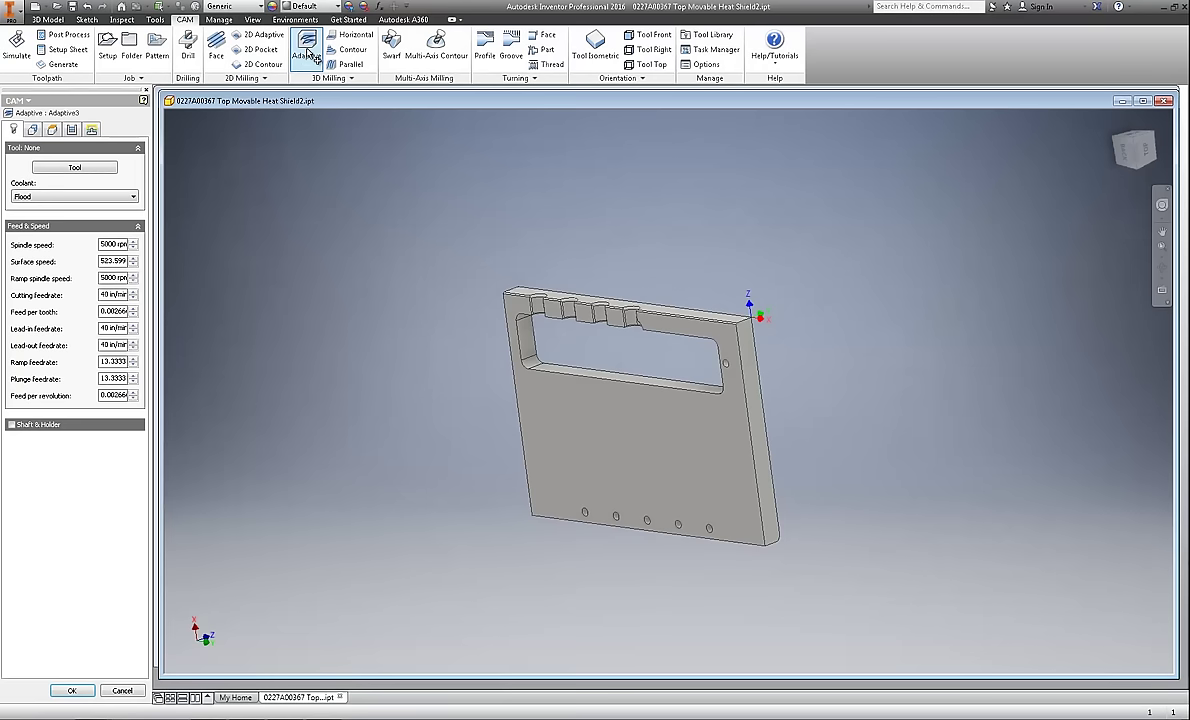
pyautogui.click(70, 170)
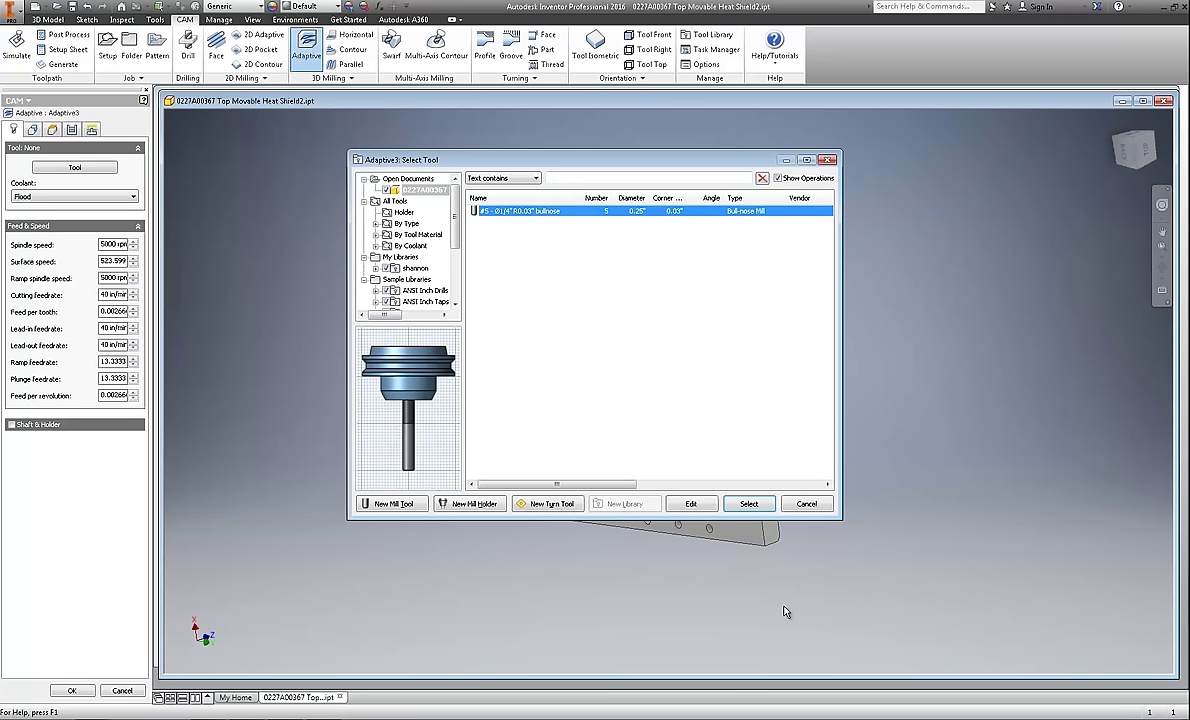
# Use the #5 Ø1/4" R0.03" bullnose mill with a cutting feedrate of 80.
pyautogui.click(752, 503)
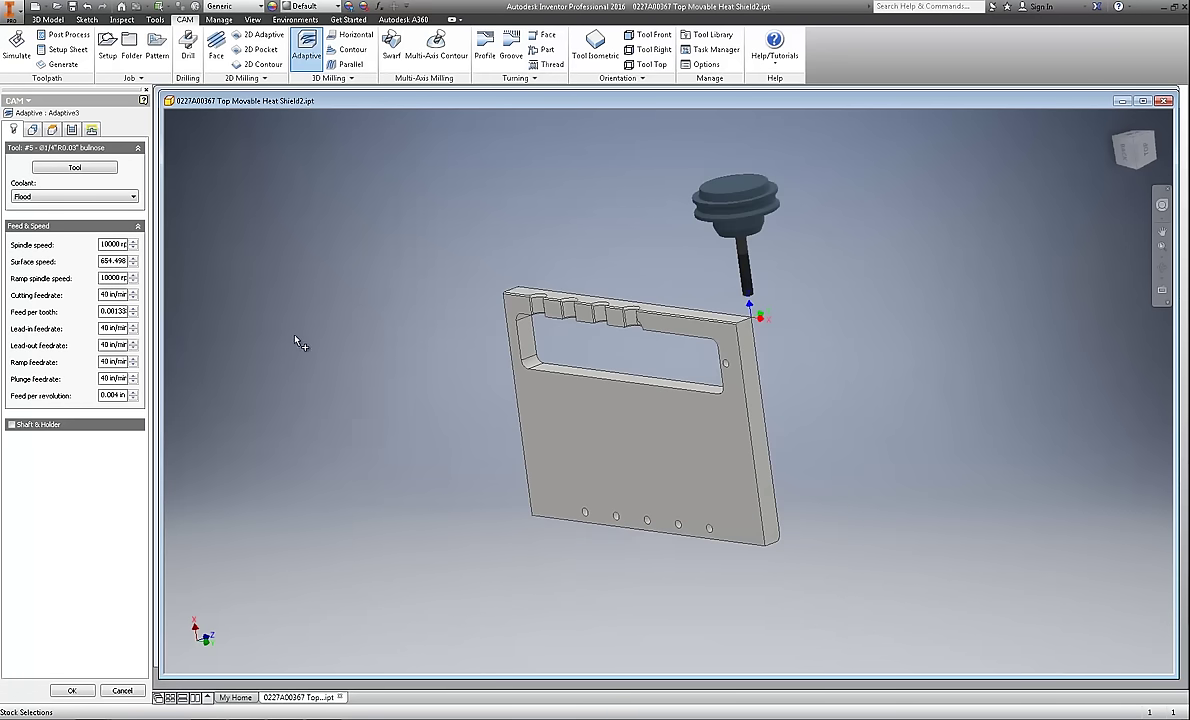
pyautogui.click(113, 294)
pyautogui.write('80')
# Give Adaptive3 a 0.1 in clearance height offset and a 0.1 in retract height offset.
pyautogui.click(52, 131)
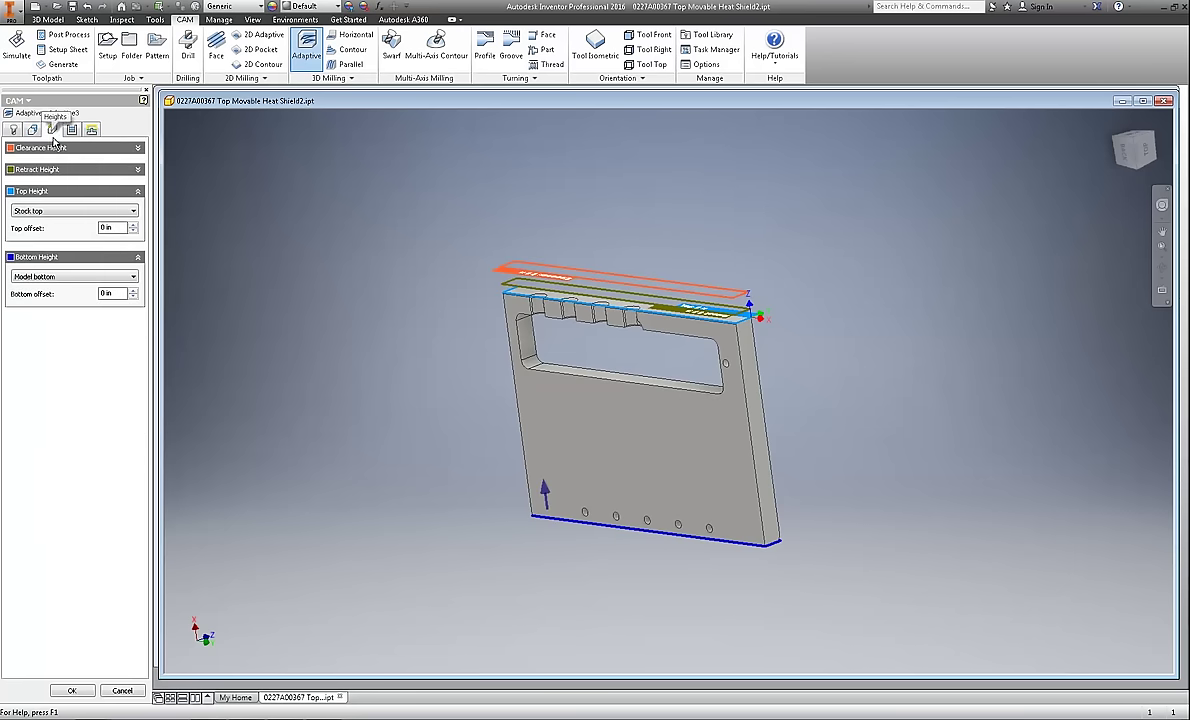
pyautogui.click(130, 147)
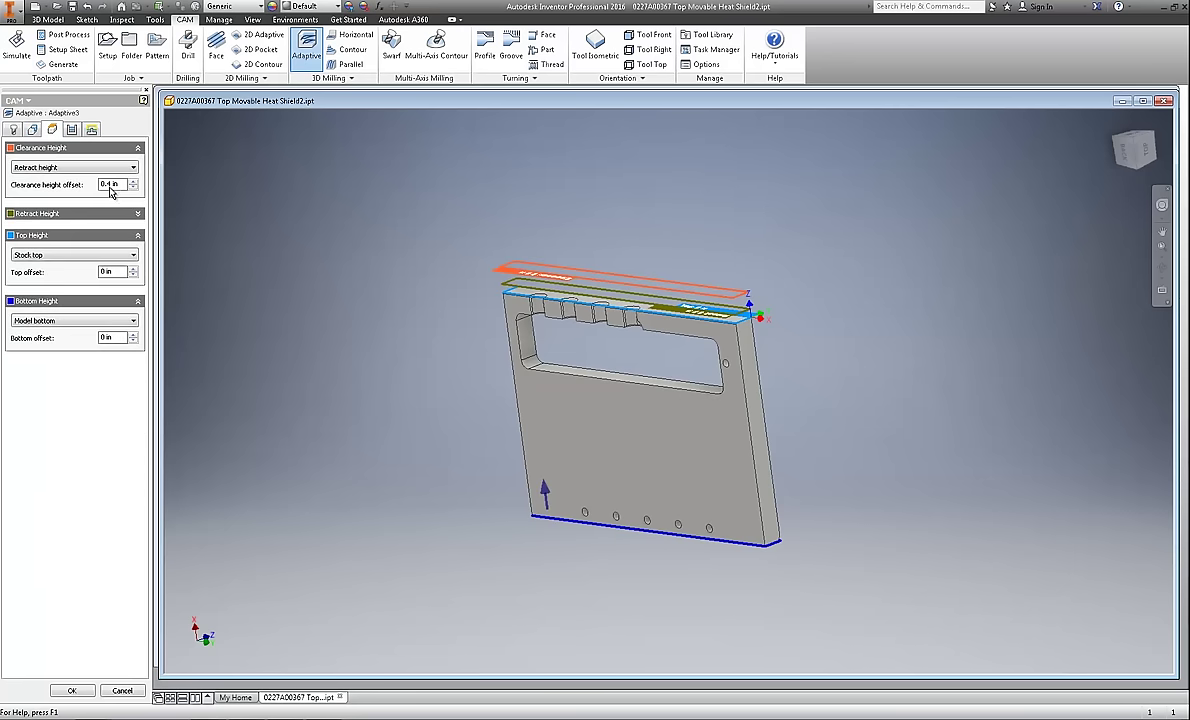
pyautogui.doubleClick(108, 186)
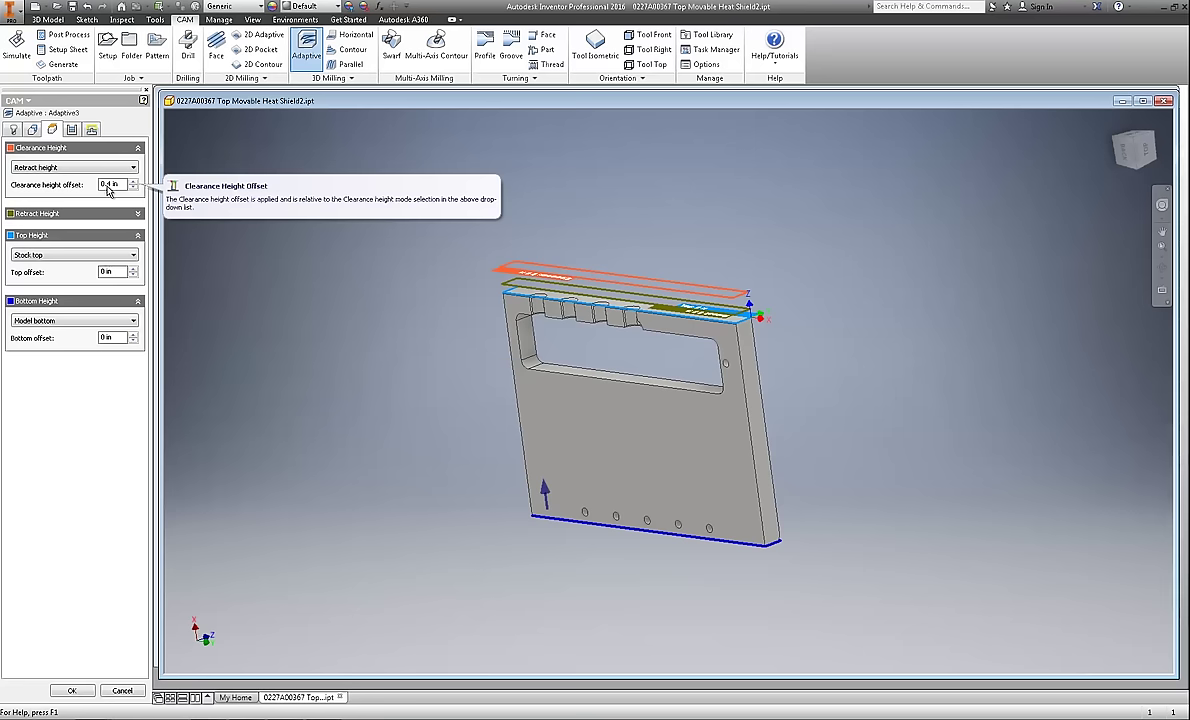
pyautogui.write('1')
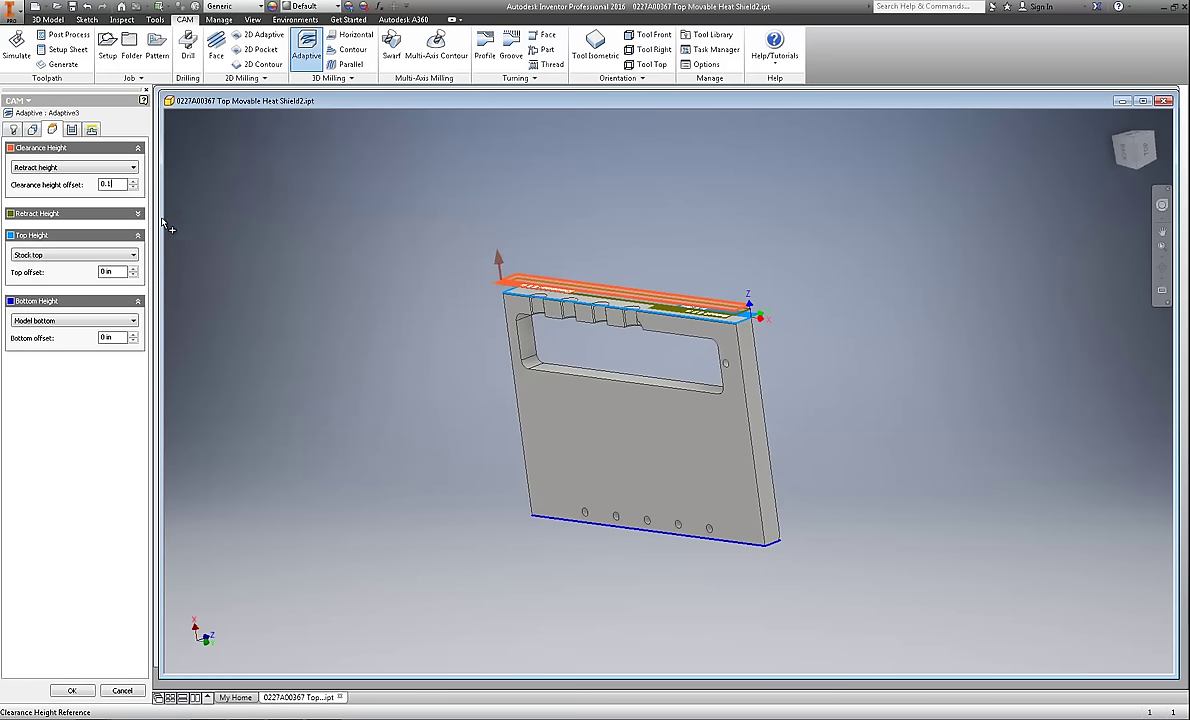
pyautogui.click(138, 214)
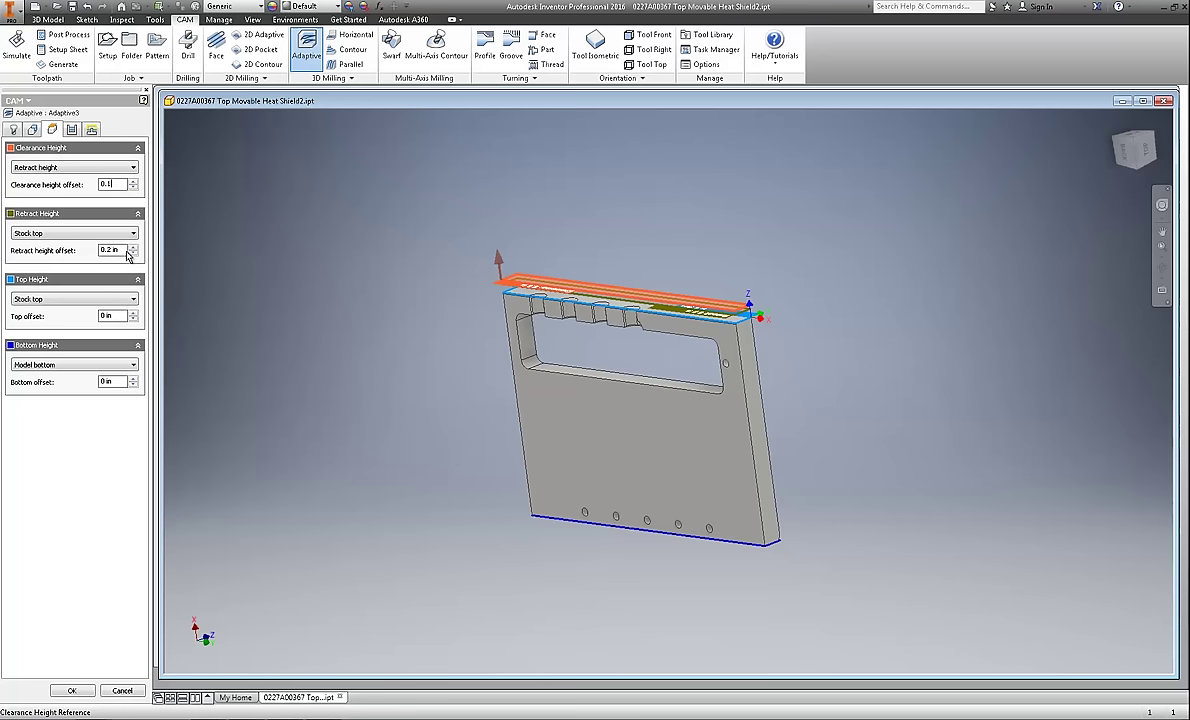
pyautogui.click(109, 251)
pyautogui.write('0.1')
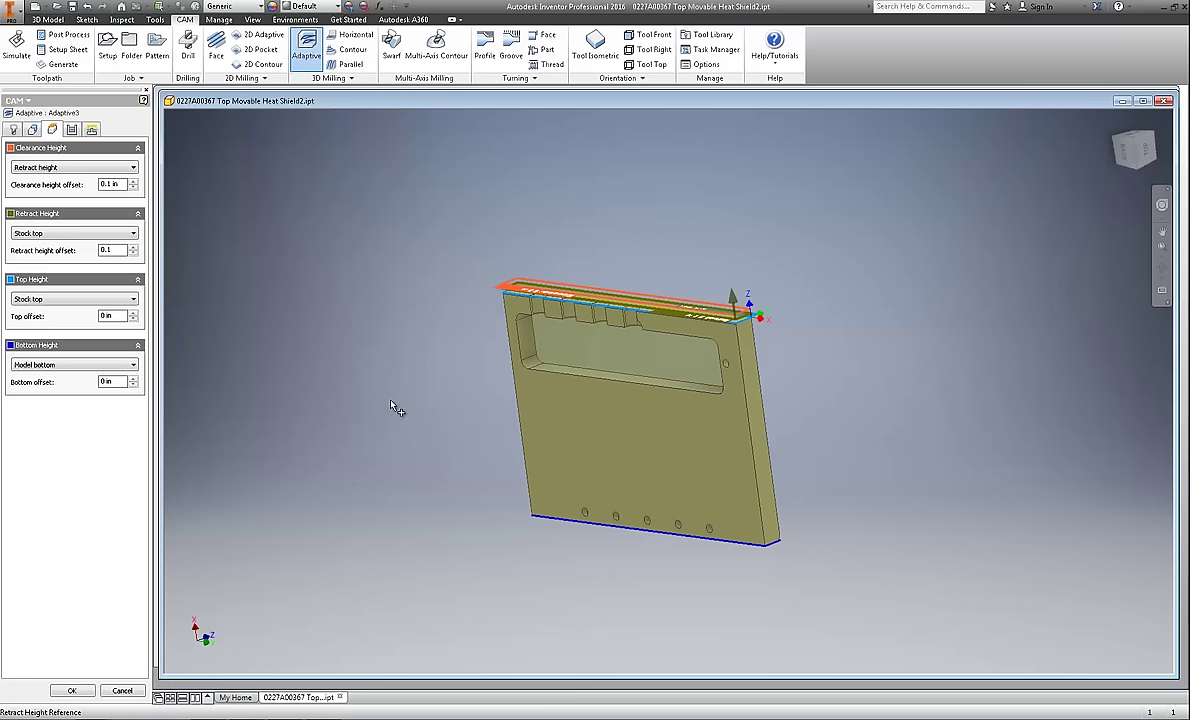
# Set the bottom height to the selected pocket floor face with a -.05 in offset.
pyautogui.keyDown('shift'); pyautogui.moveTo(481, 446); pyautogui.dragTo(452, 362, button='middle'); pyautogui.keyUp('shift')
pyautogui.scroll(3, 460, 340)
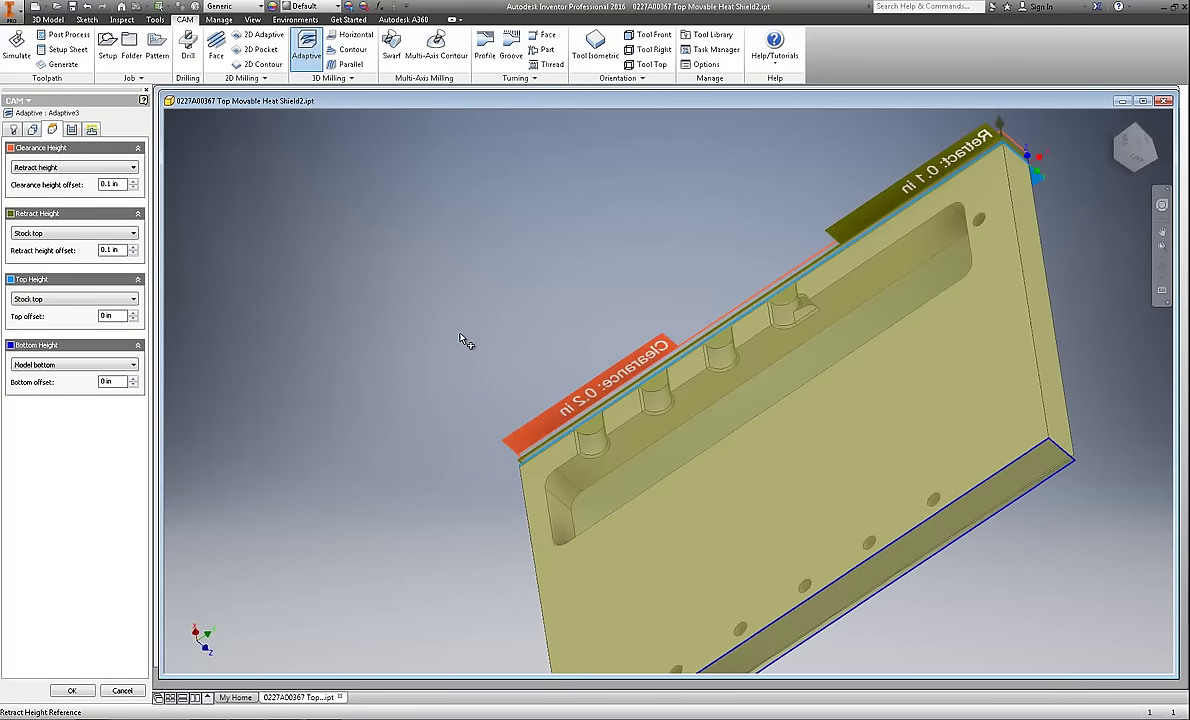
pyautogui.click(127, 366)
pyautogui.click(40, 432)
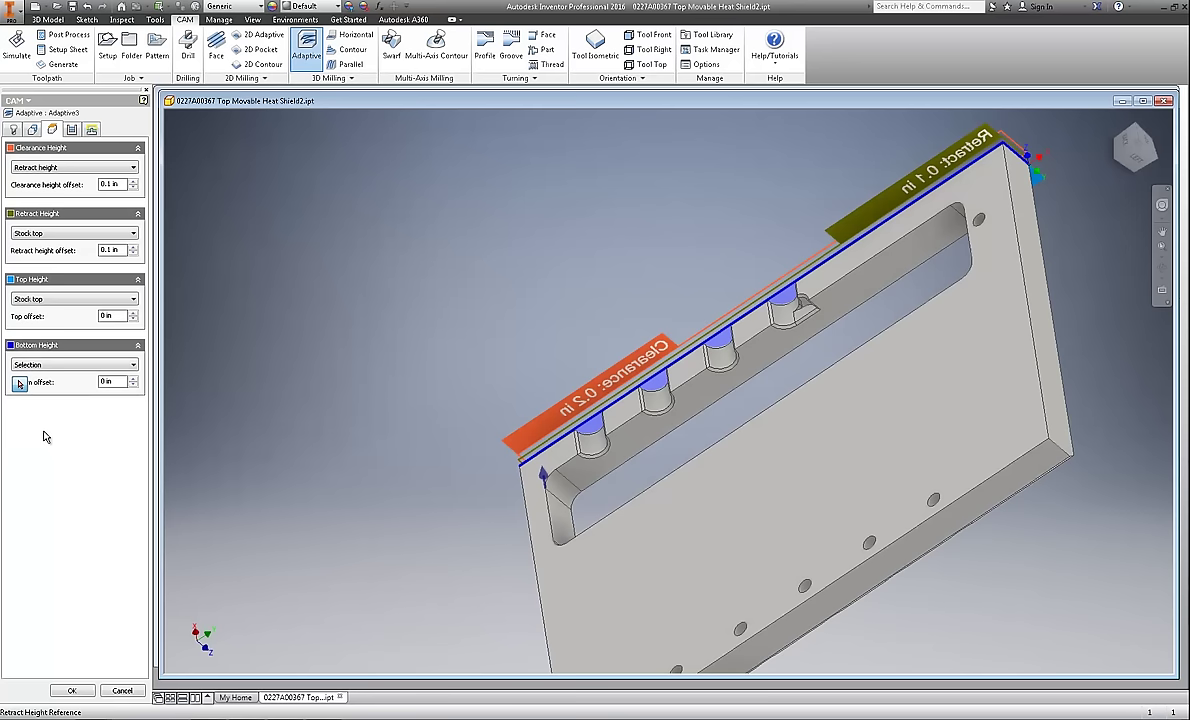
pyautogui.click(590, 481)
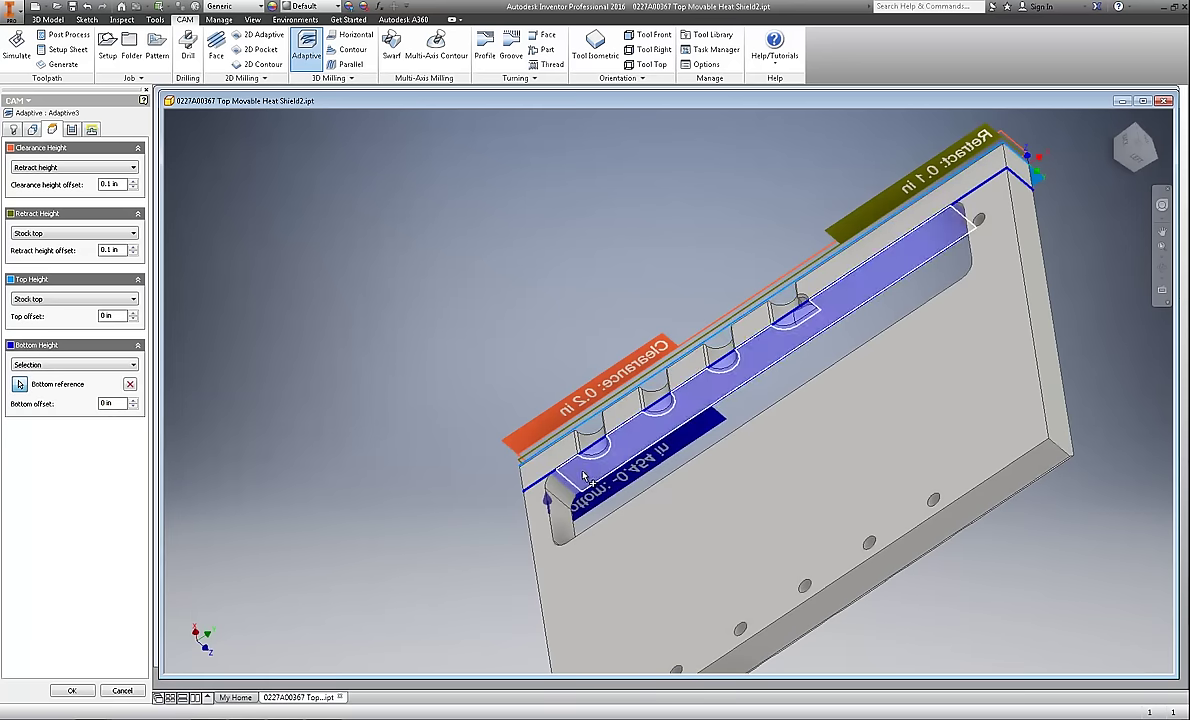
pyautogui.click(108, 403)
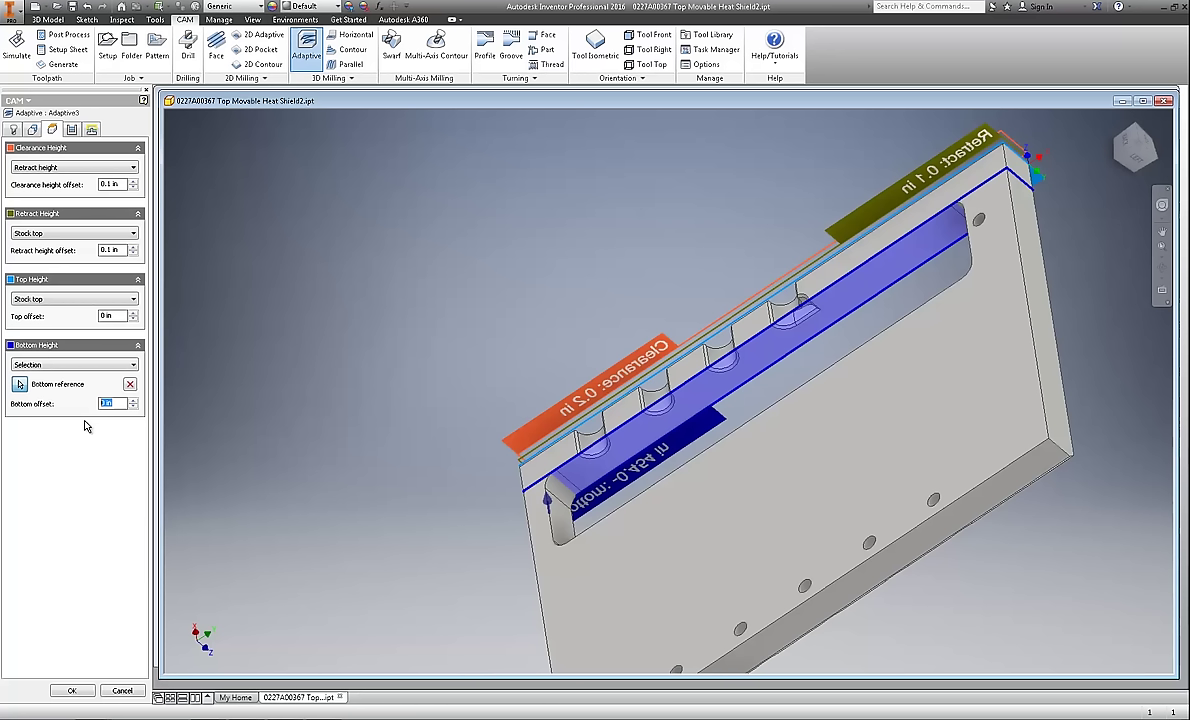
pyautogui.write('-.05')
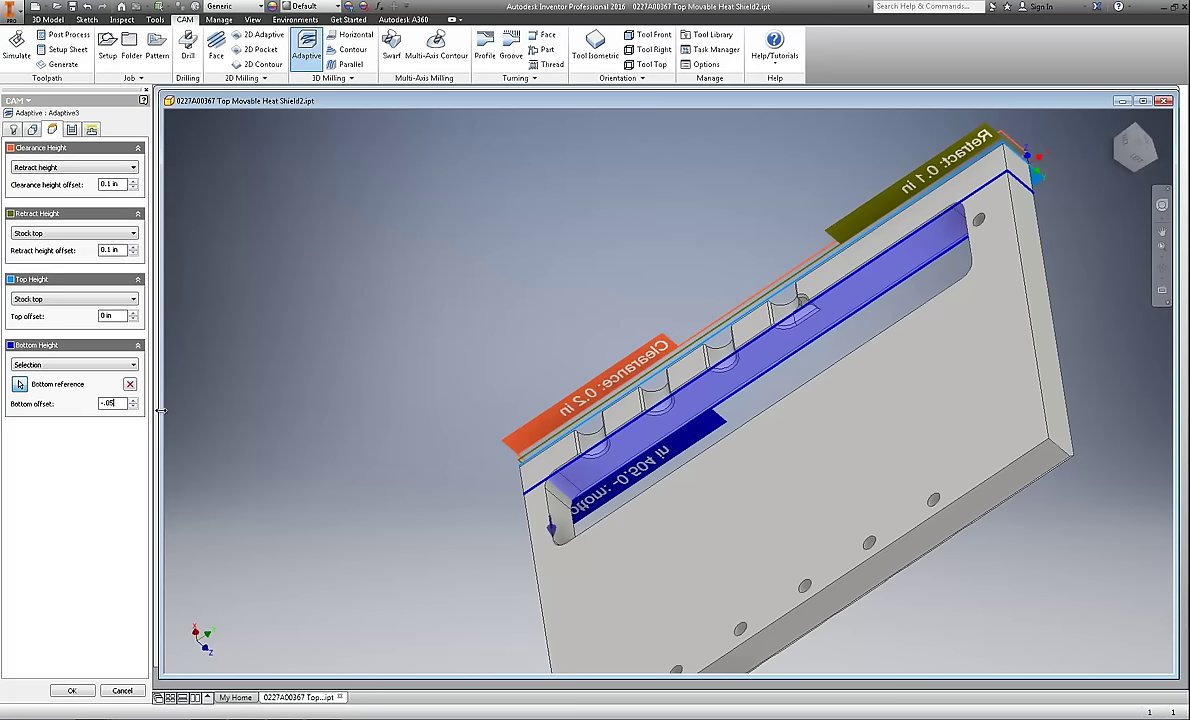
# Generate the Adaptive3 toolpath through the notches, then reopen it for editing at Passes.
pyautogui.click(71, 690)
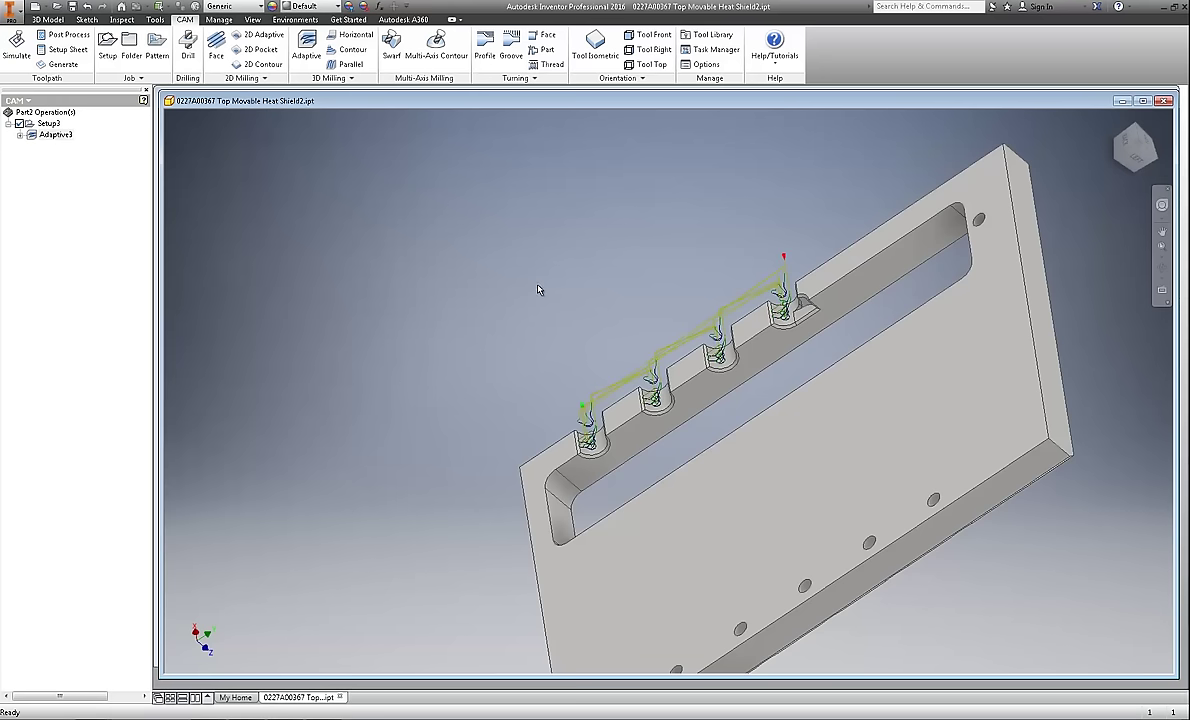
pyautogui.keyDown('shift'); pyautogui.moveTo(537, 296); pyautogui.dragTo(560, 378, button='middle'); pyautogui.keyUp('shift')
pyautogui.rightClick(42, 134)
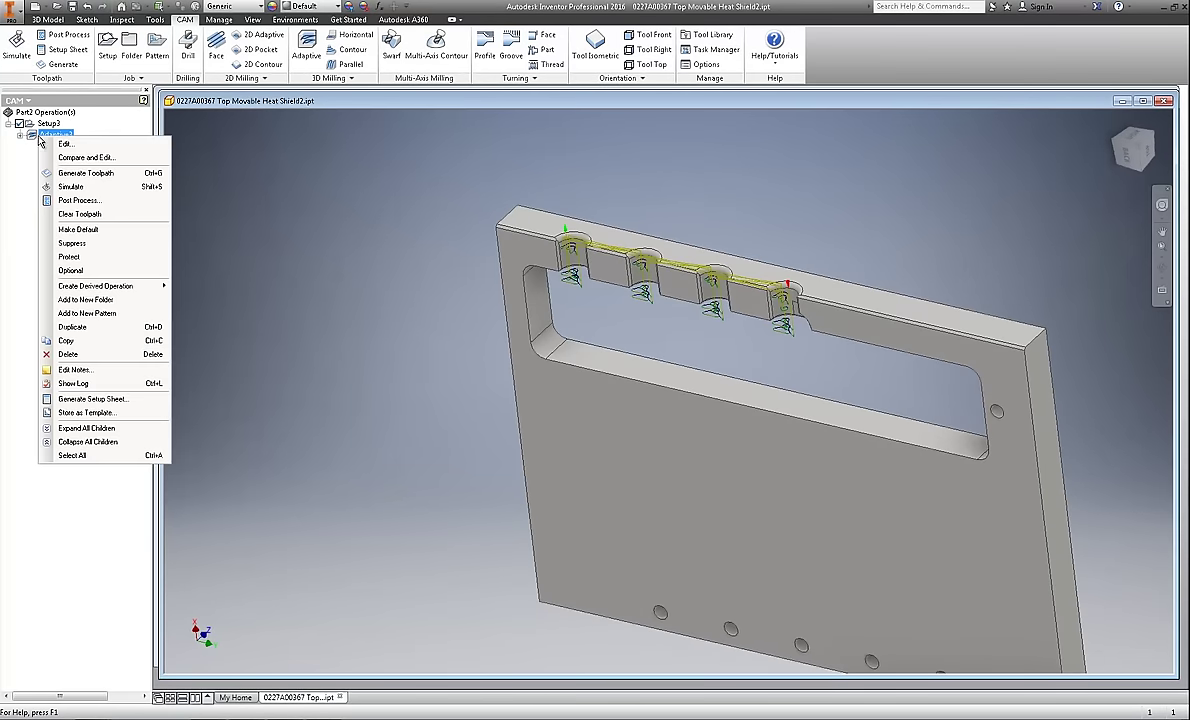
pyautogui.click(60, 144)
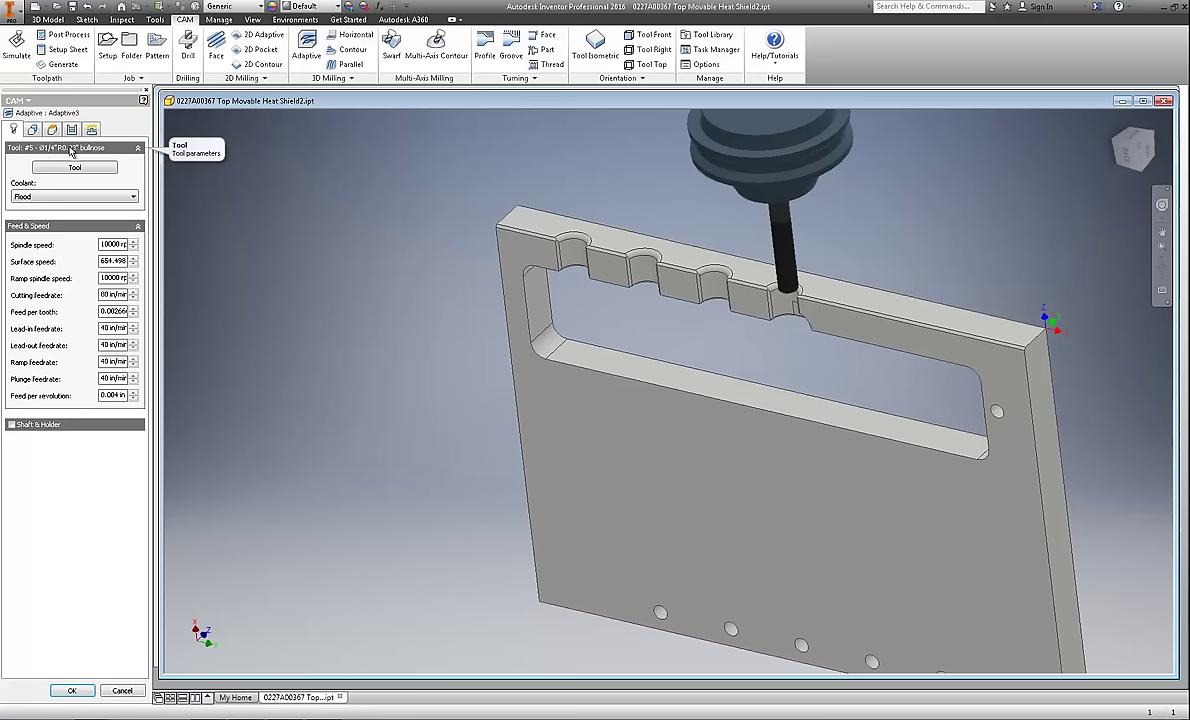
pyautogui.click(72, 131)
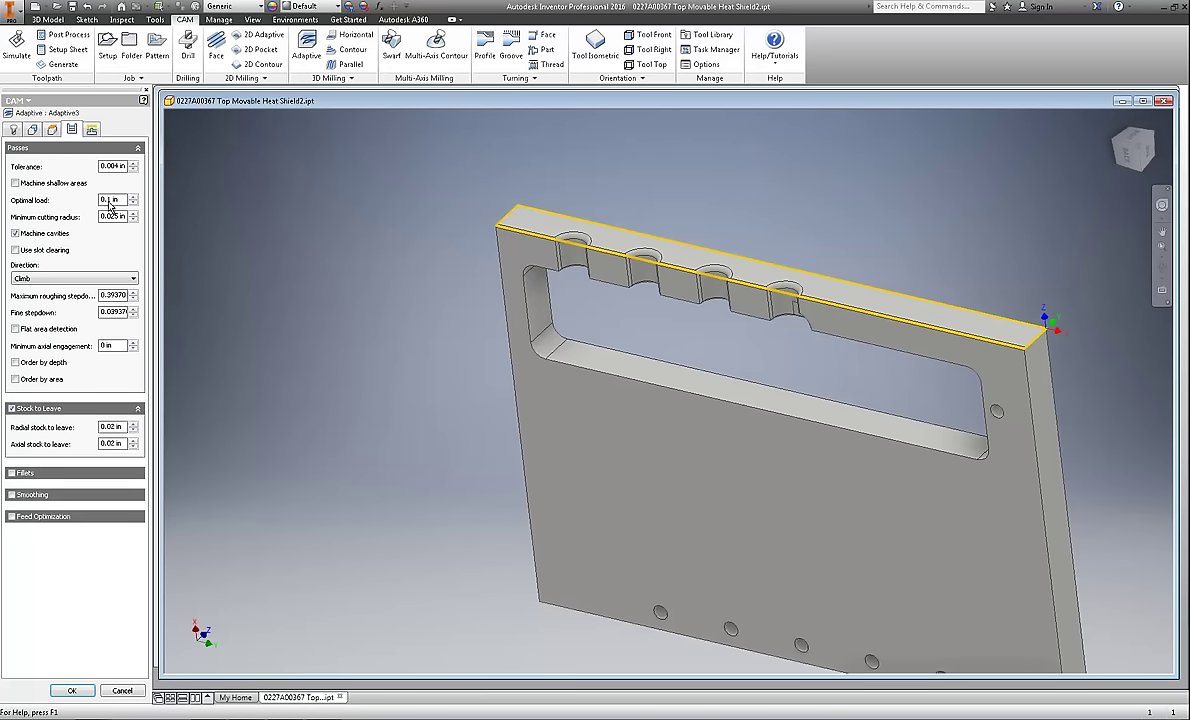
# Set Adaptive3's optimal load to 0.06 in and tolerance to 0.001 in.
pyautogui.moveTo(106, 200); pyautogui.dragTo(122, 201)
pyautogui.write('06')
pyautogui.moveTo(114, 166); pyautogui.dragTo(126, 166)
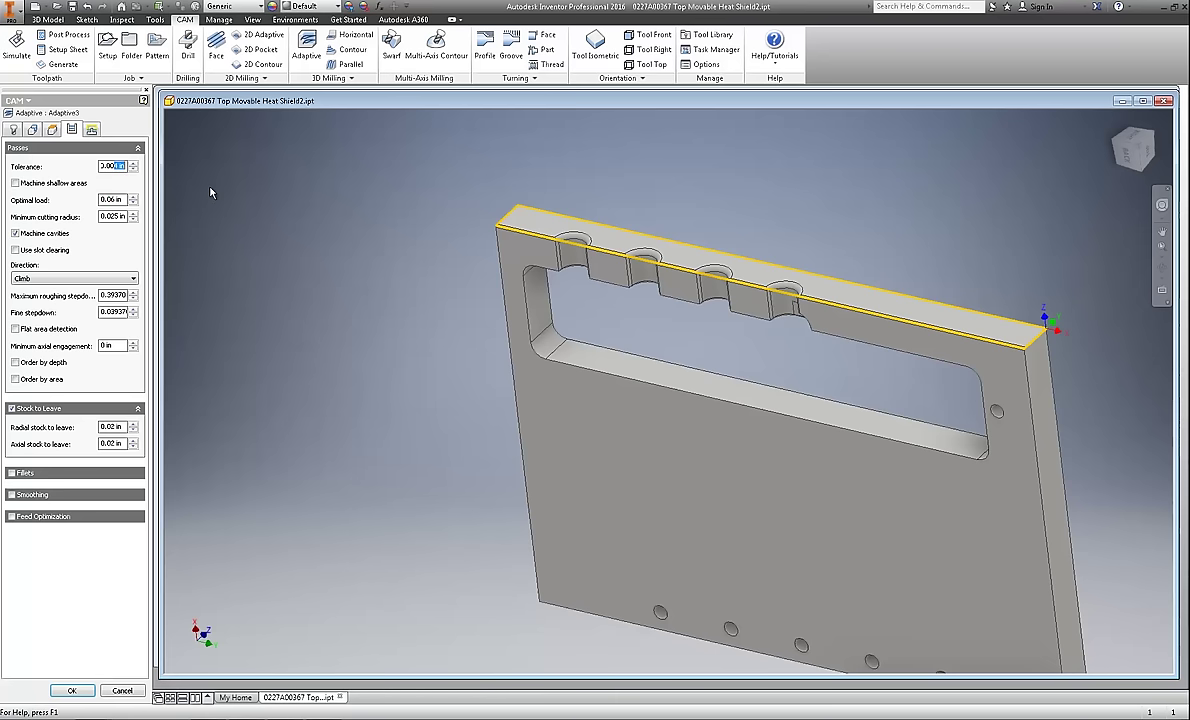
pyautogui.write('1')
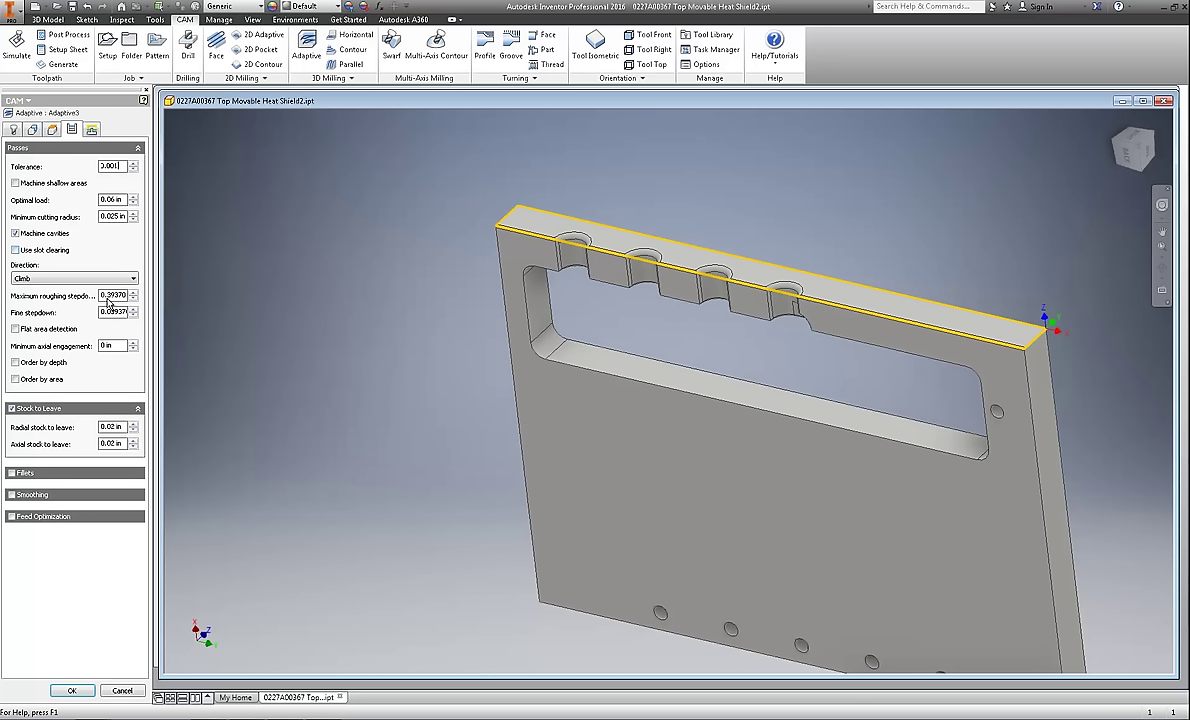
# Set maximum roughing stepdown 0.27 in, fine stepdown 0.005 in, and radial stock to leave 0.
pyautogui.moveTo(108, 296); pyautogui.dragTo(126, 296)
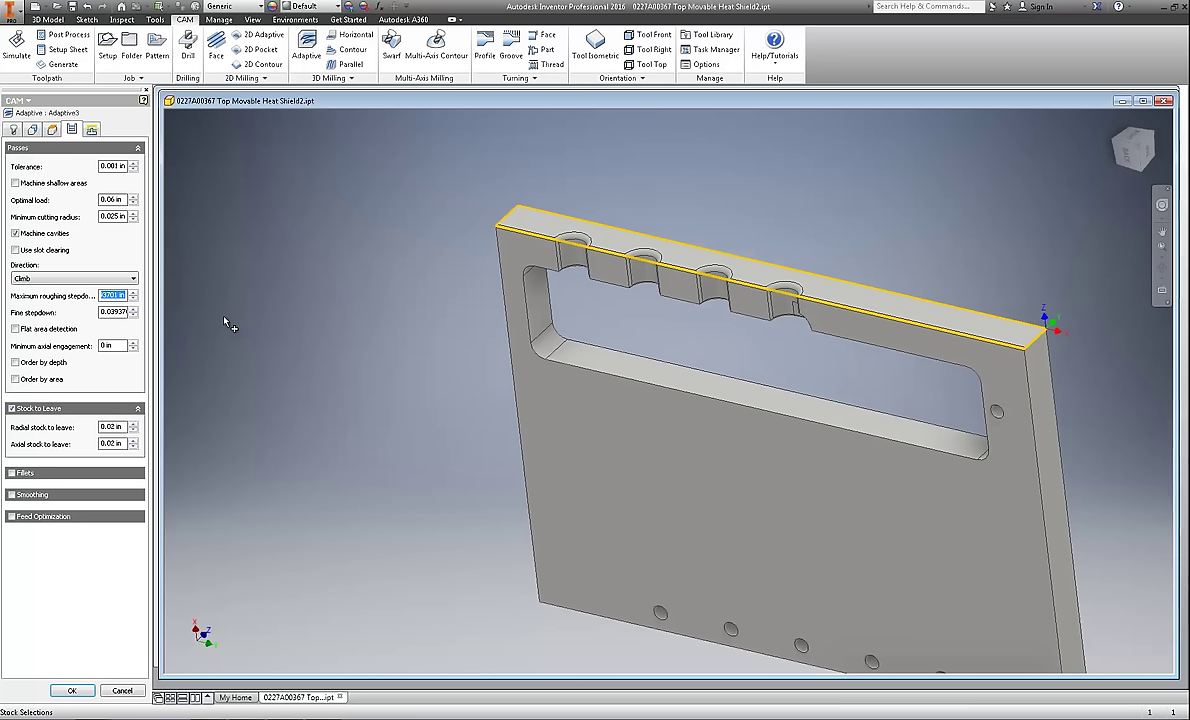
pyautogui.write('.27')
pyautogui.press('Home')
pyautogui.write('0')
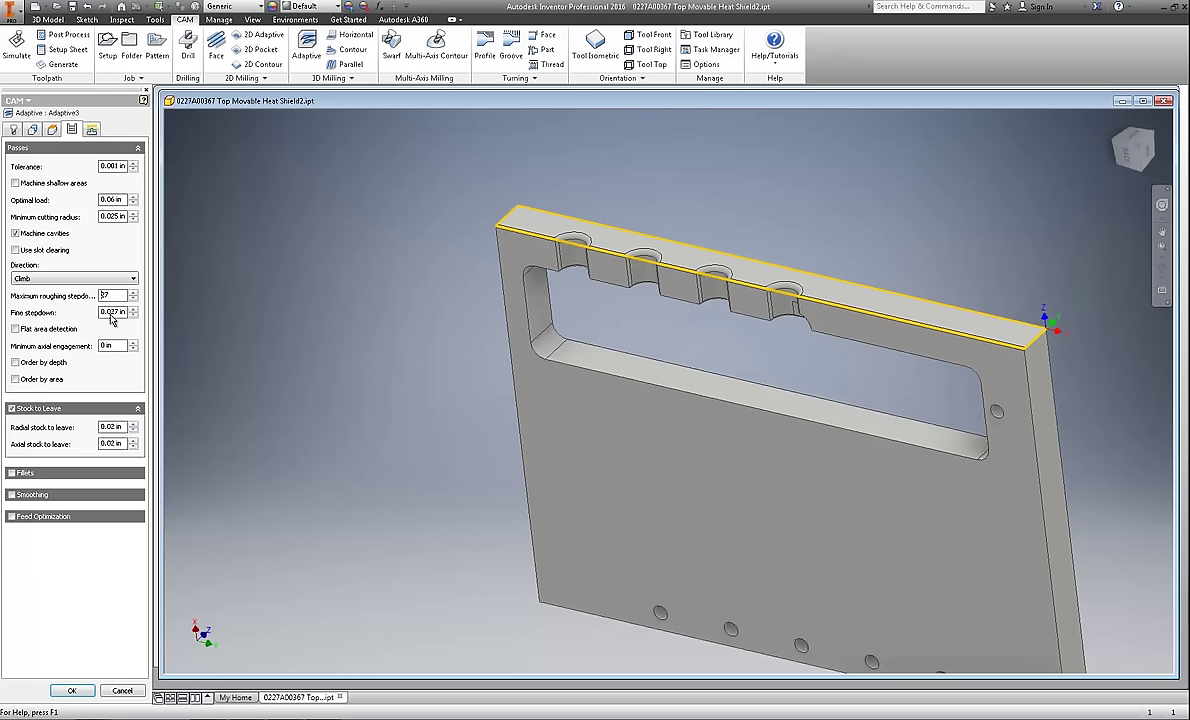
pyautogui.moveTo(110, 313); pyautogui.dragTo(224, 357)
pyautogui.write('05')
pyautogui.click(111, 427)
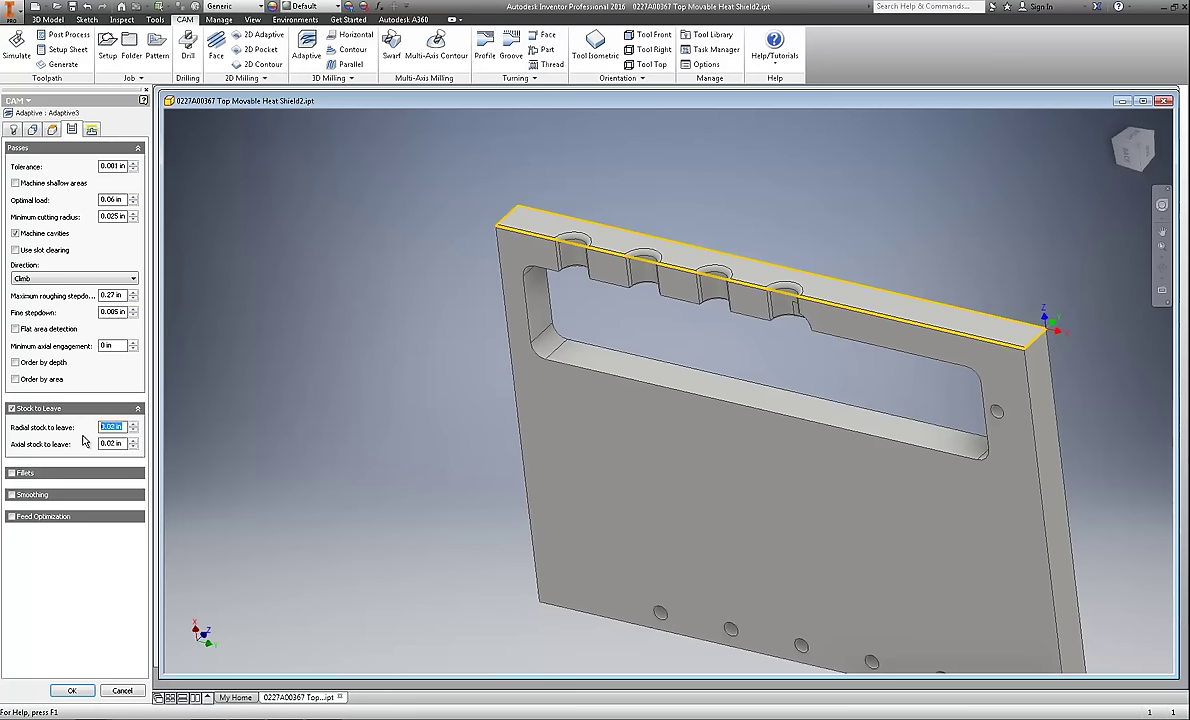
pyautogui.write('0')
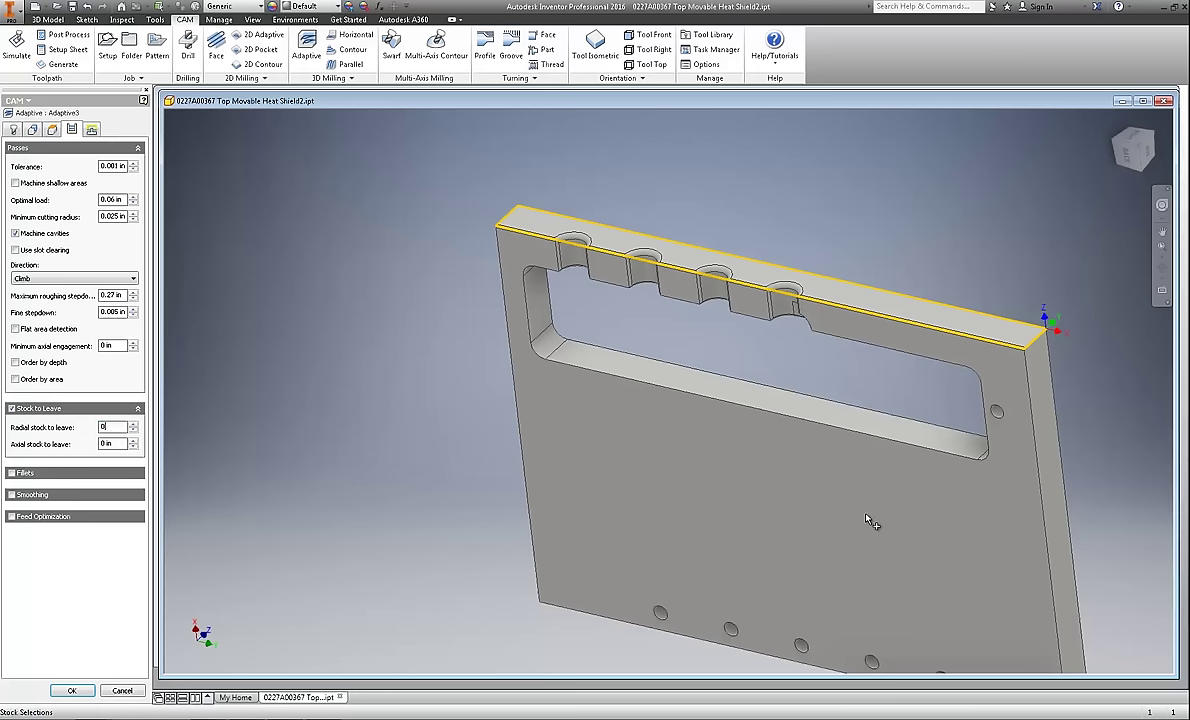
pyautogui.click(92, 130)
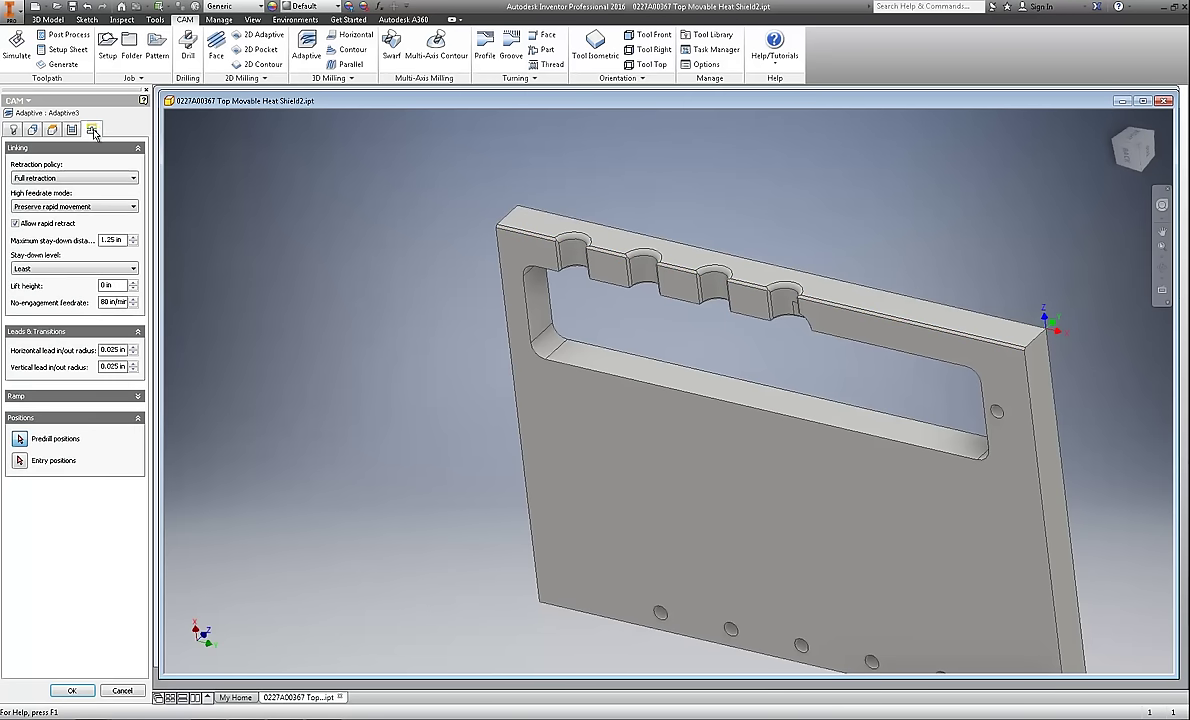
# Change the no-engagement feedrate to 200 in/min and accept to regenerate the Adaptive3 toolpath.
pyautogui.click(111, 302)
pyautogui.write('0')
pyautogui.press('Return')
pyautogui.write('200')
pyautogui.click(73, 691)
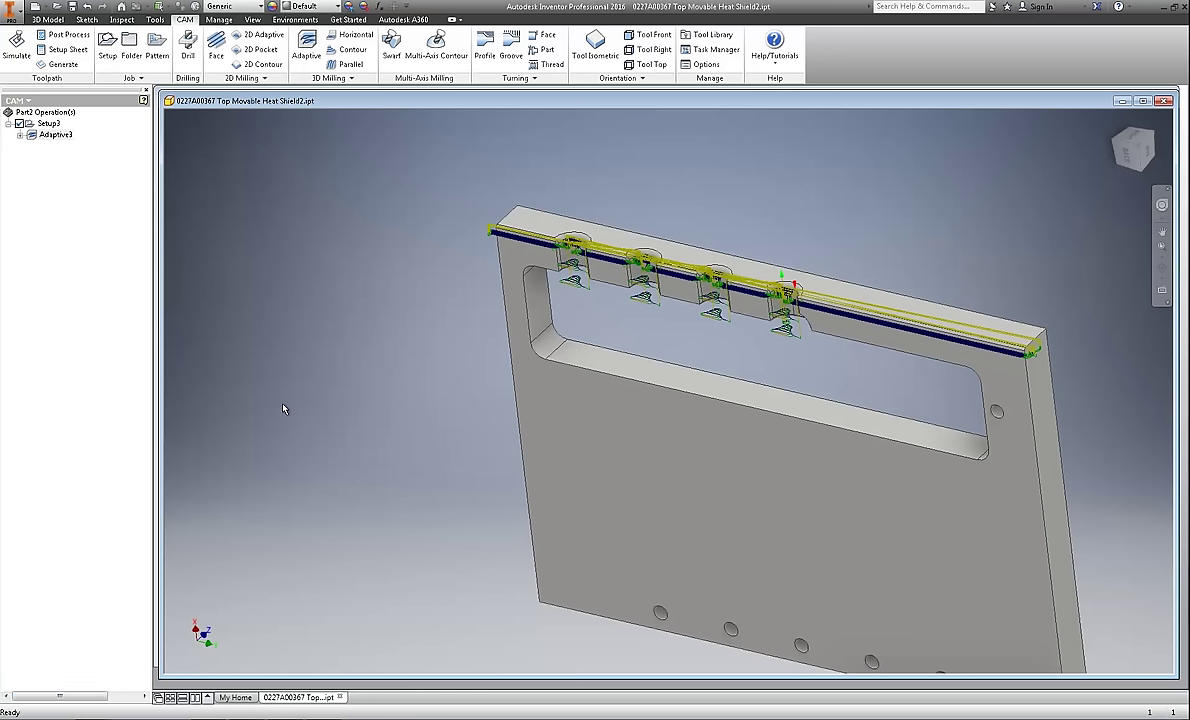
pyautogui.scroll(10, 444, 309)
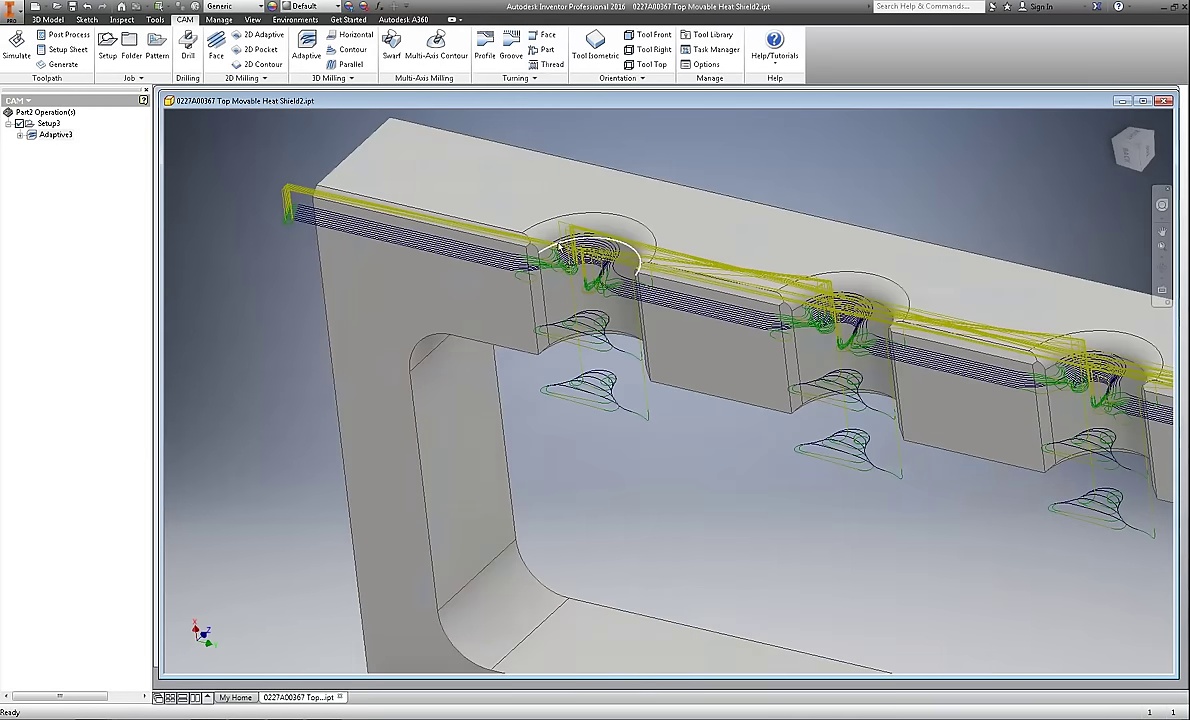
pyautogui.scroll(-8, 464, 269)
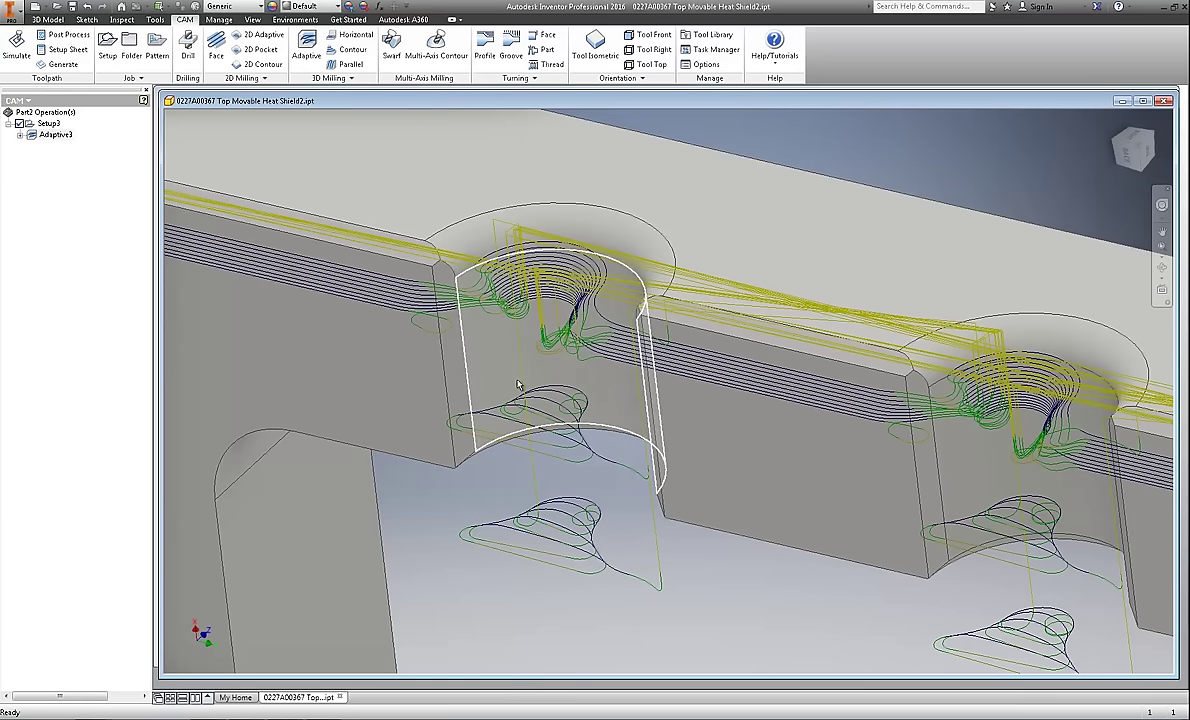
pyautogui.scroll(10, 526, 619)
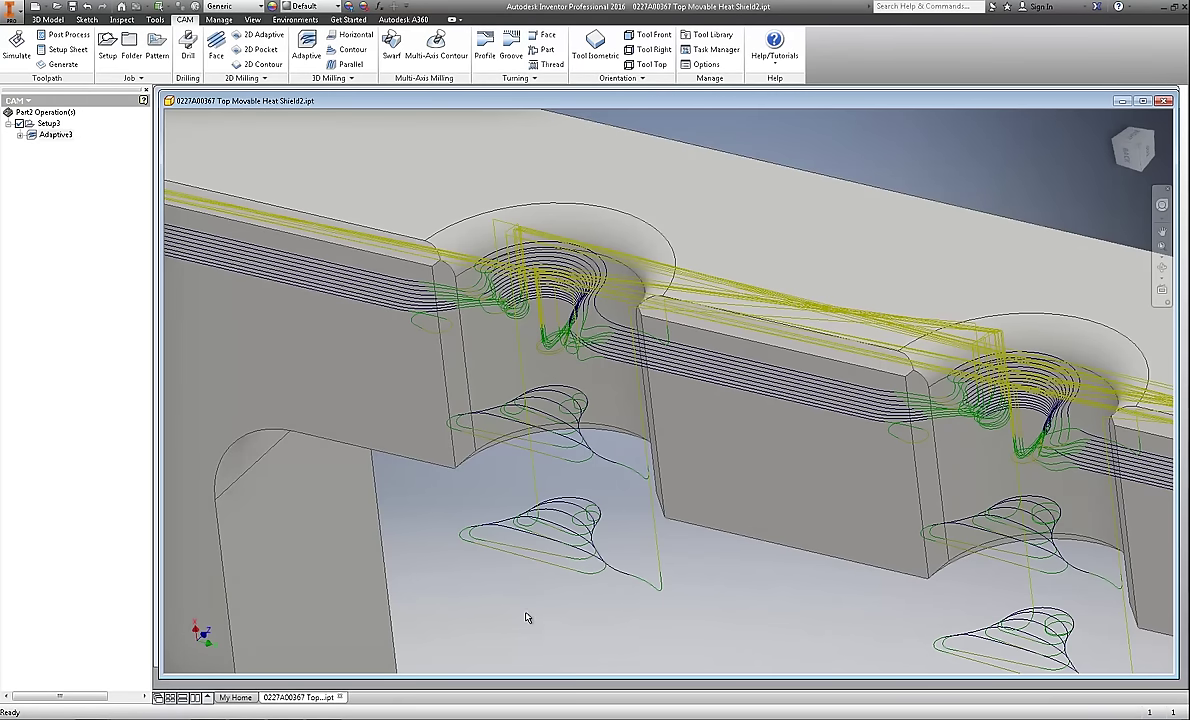
pyautogui.scroll(5, 351, 208)
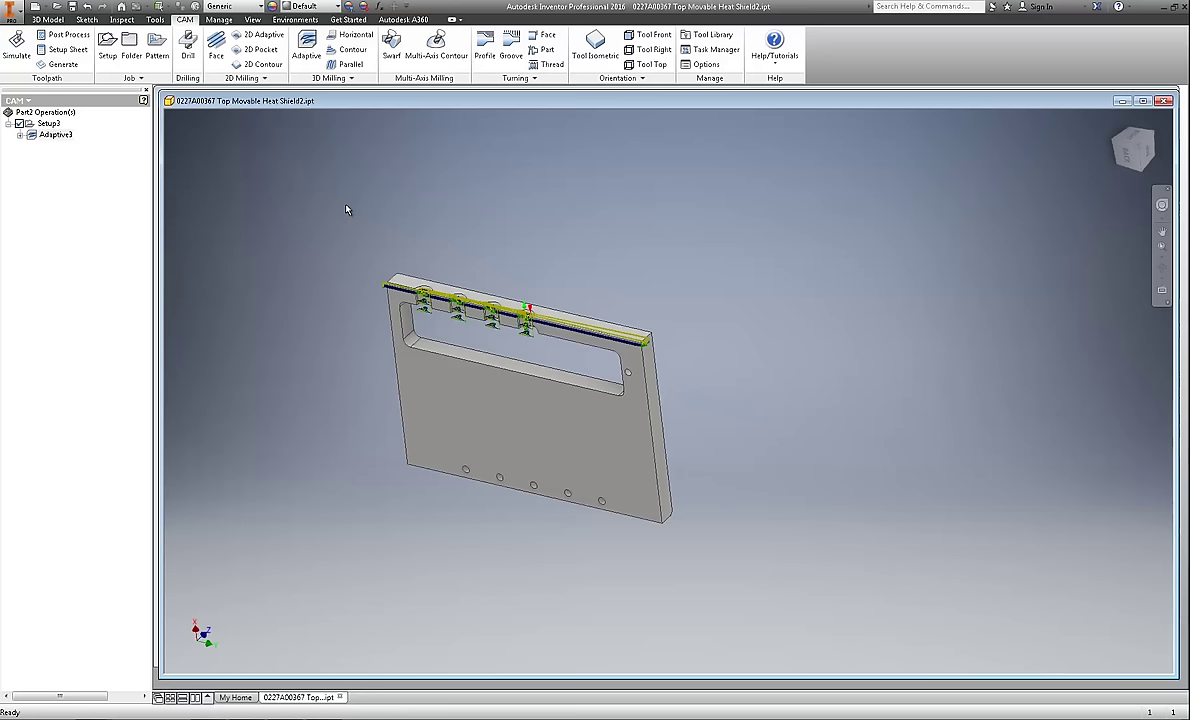
pyautogui.scroll(-4, 470, 305)
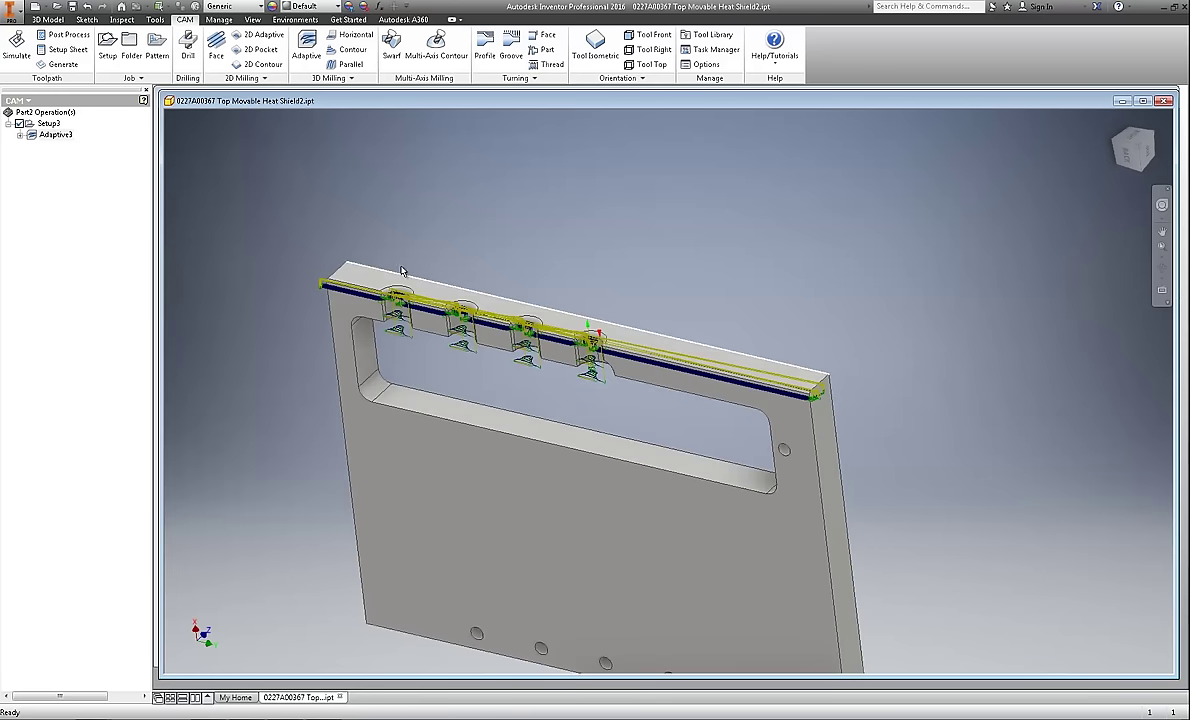
# Simulate Adaptive3 from the CAM browser and zoom to inspect the bull-nose cutter over the plate.
pyautogui.rightClick(54, 134)
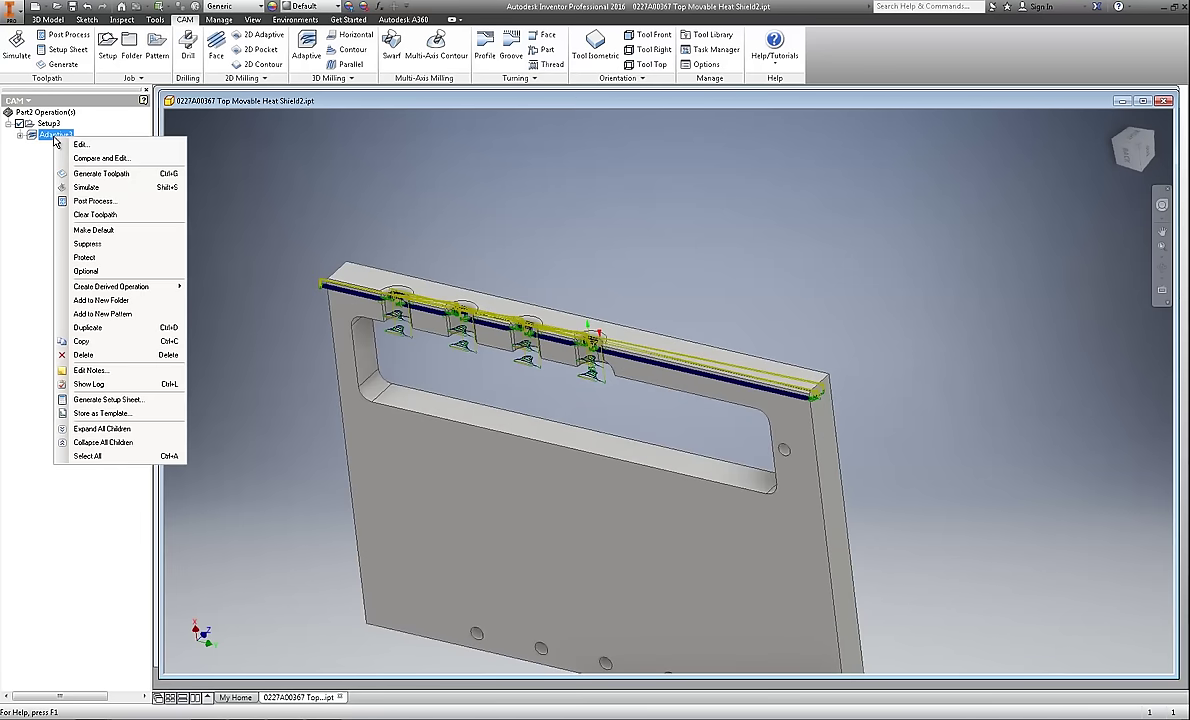
pyautogui.click(86, 187)
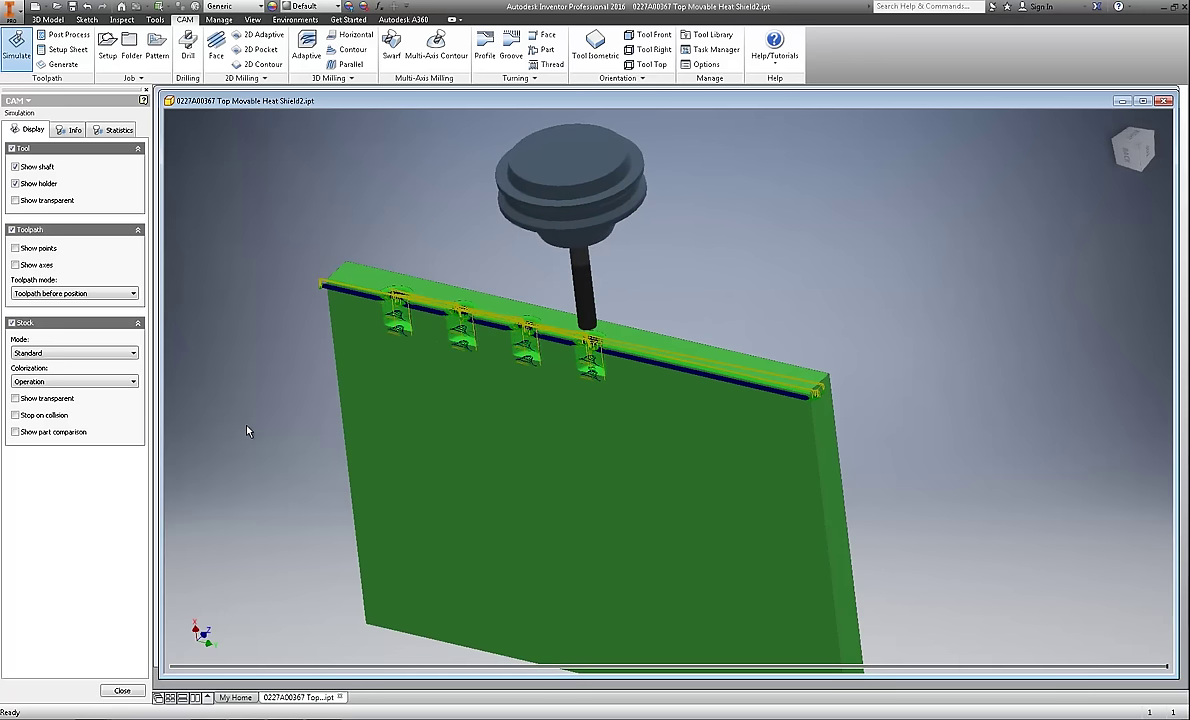
pyautogui.scroll(-5, 380, 293)
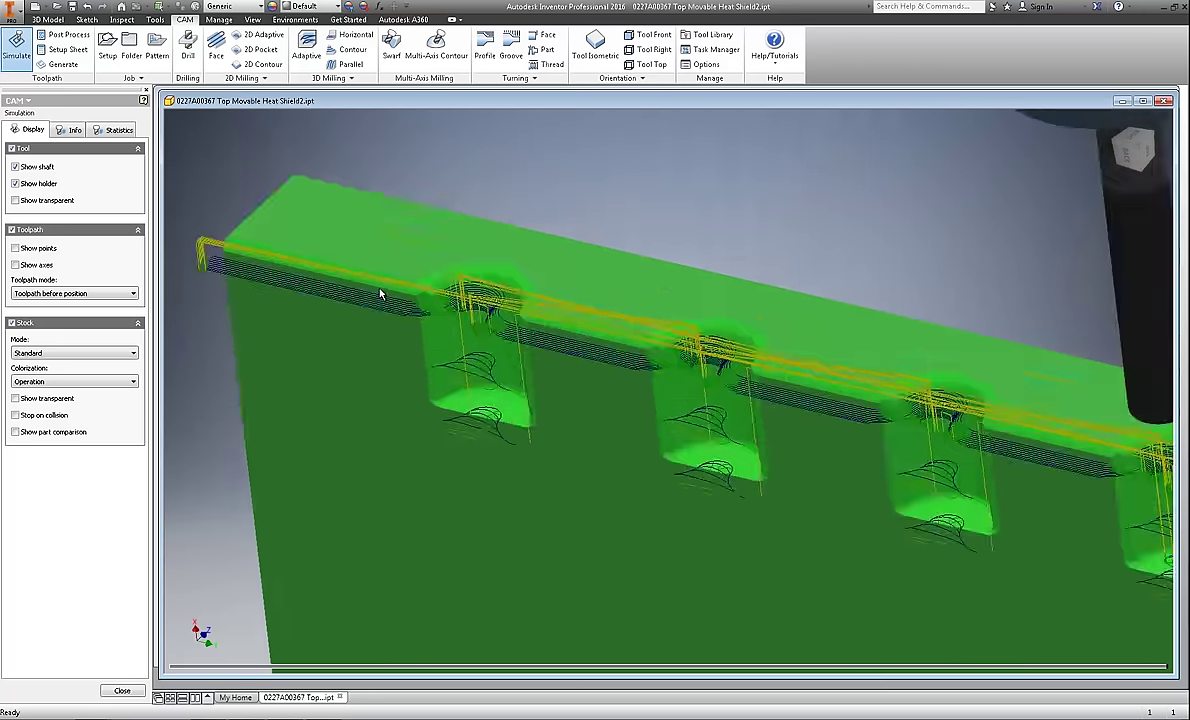
pyautogui.scroll(-6, 465, 292)
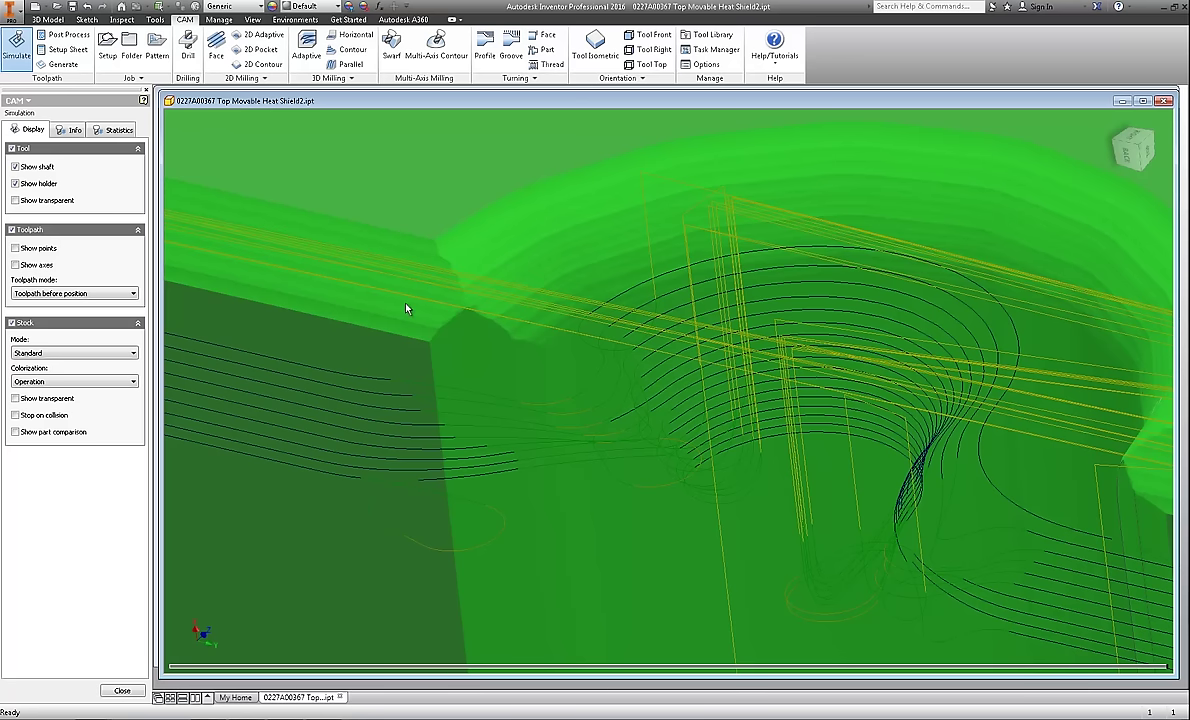
pyautogui.scroll(-8, 405, 308)
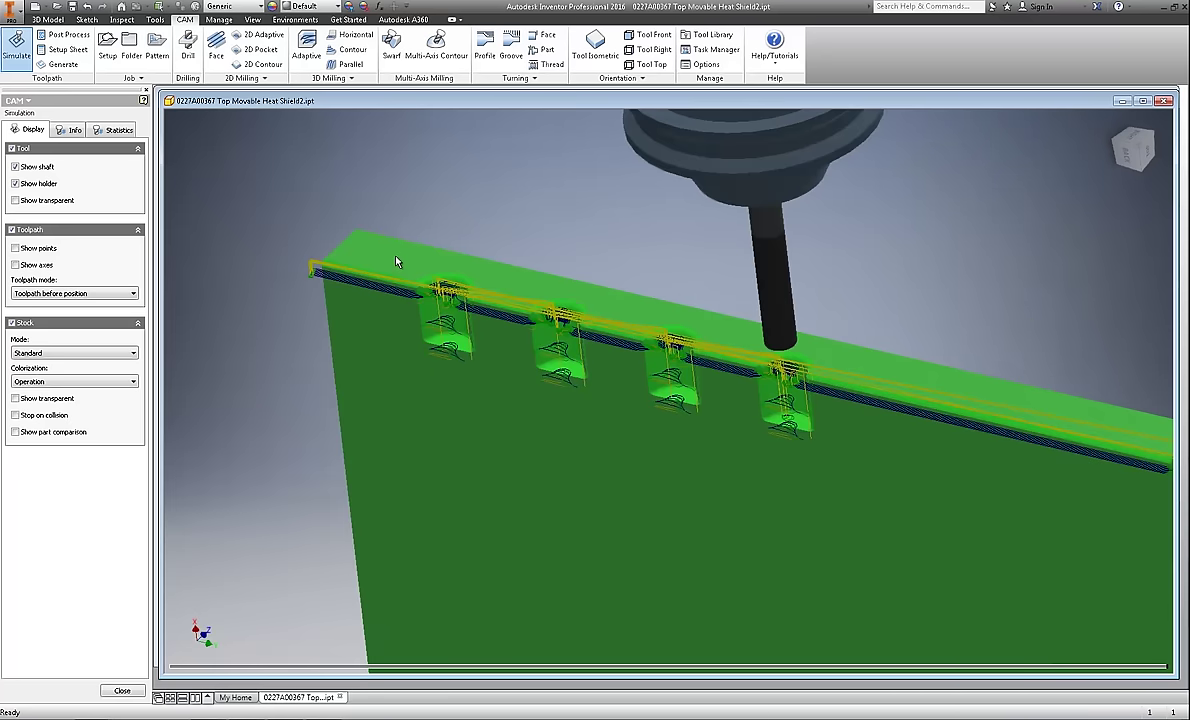
# Show the simulation statistics: 0:06:01 machining time, 270.077 in distance, one tool change.
pyautogui.click(116, 131)
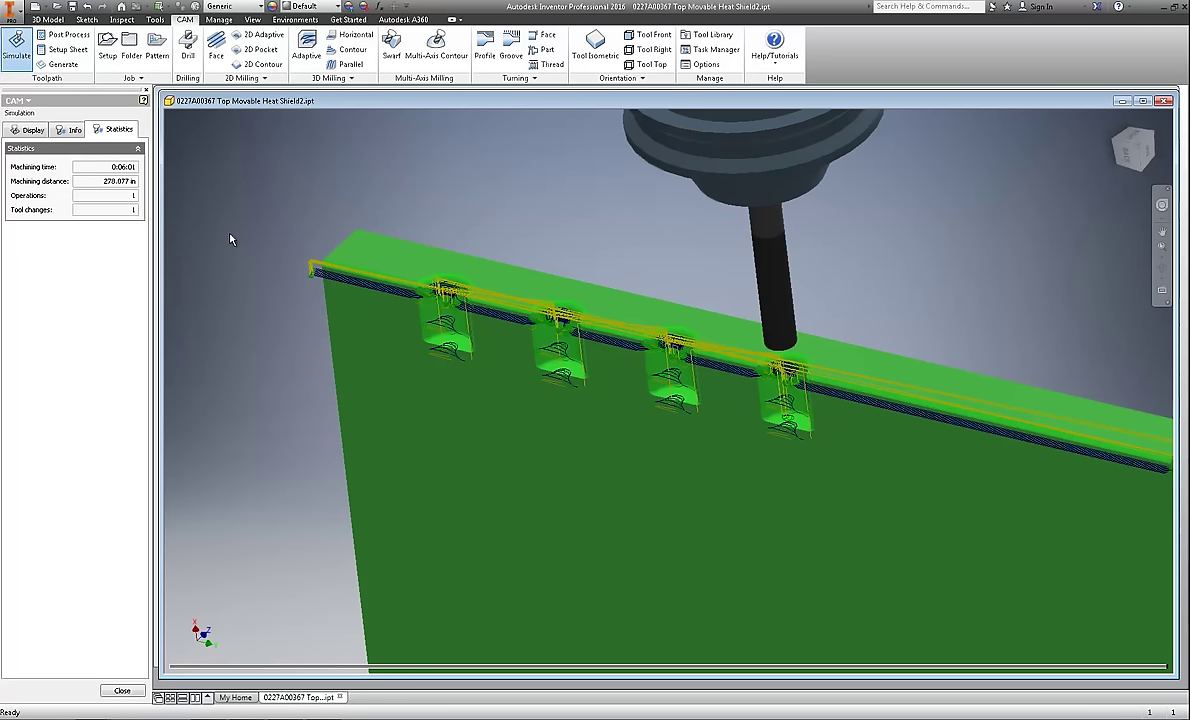
pyautogui.scroll(-5, 241, 249)
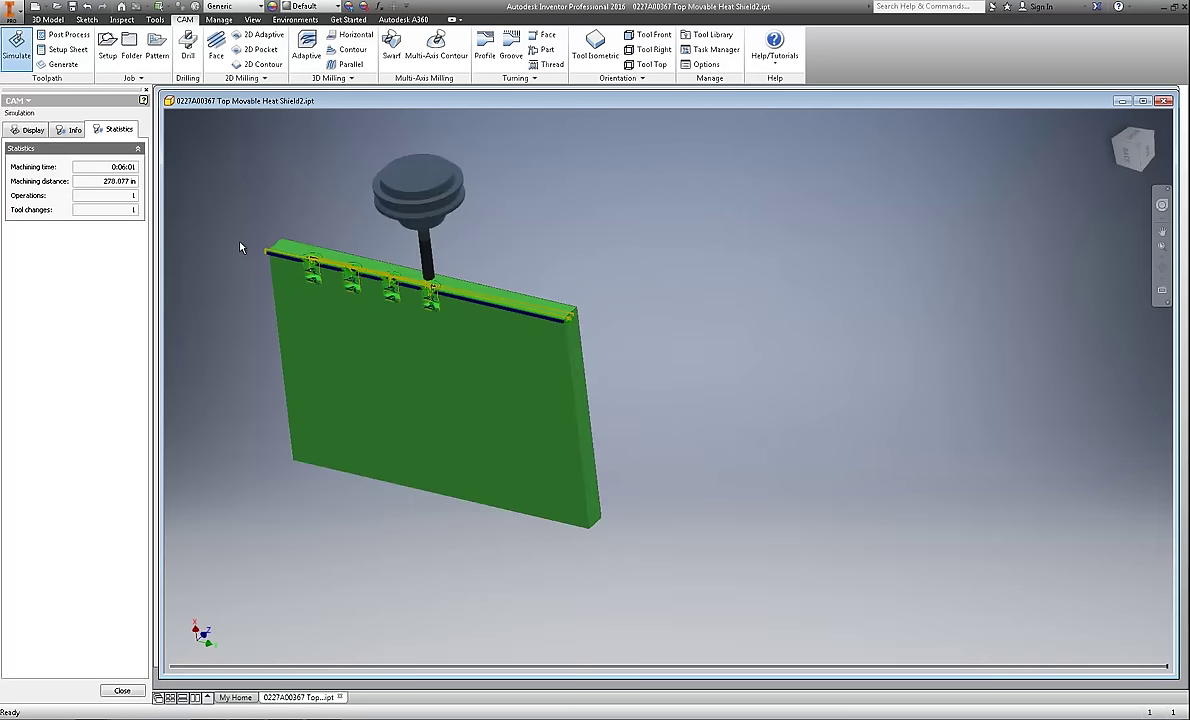
pyautogui.scroll(3, 239, 252)
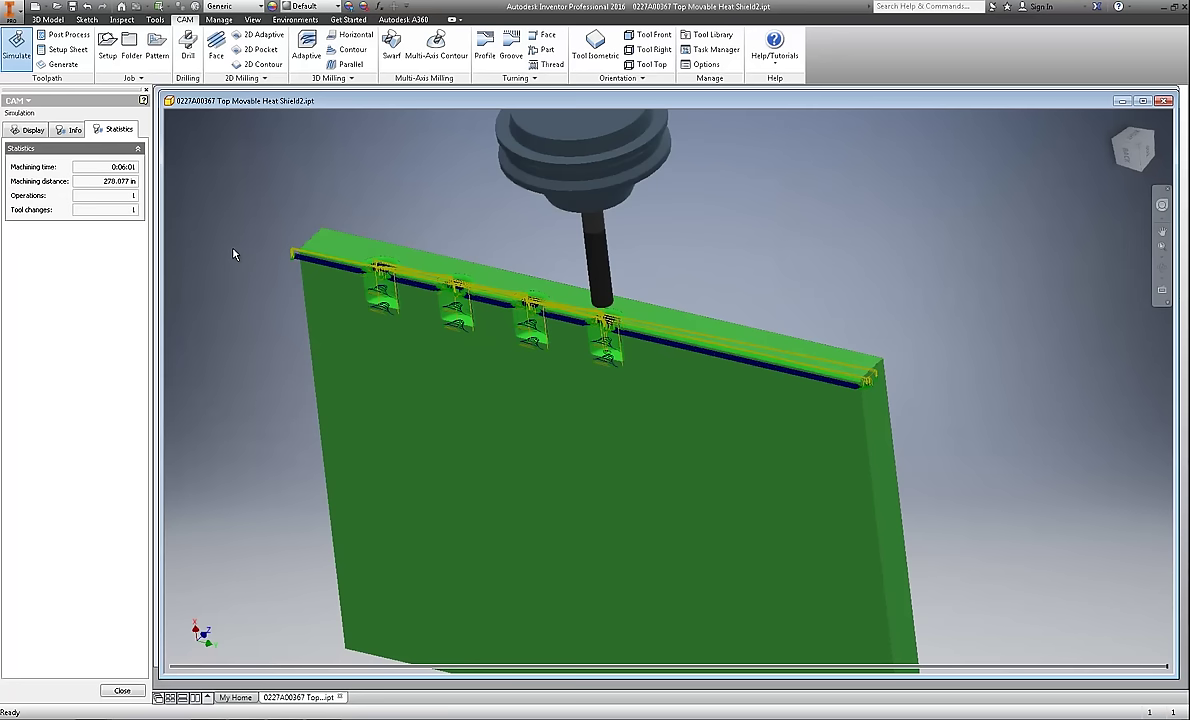